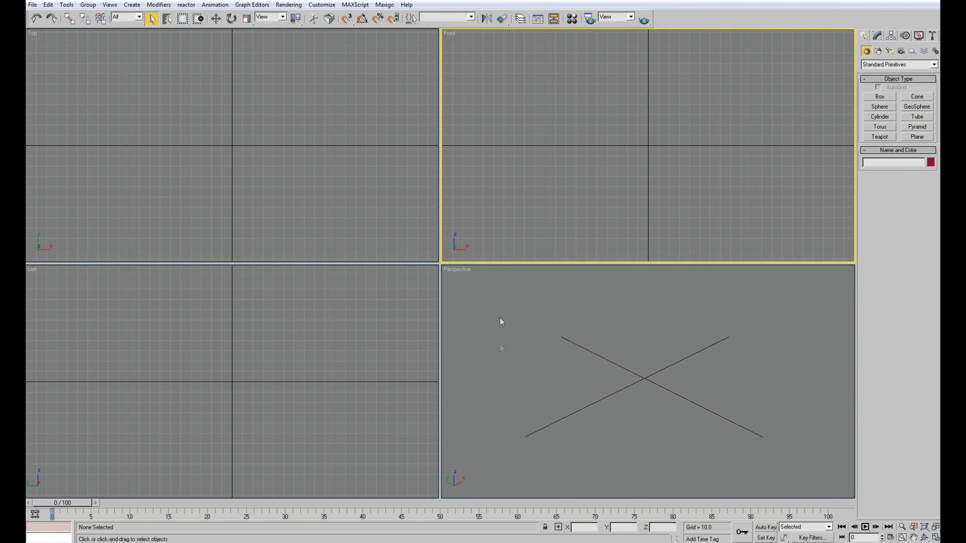
Set the viewport layout to three small stacked views (Top, Front, Left) beside one large Perspective view
left_click(500, 343)
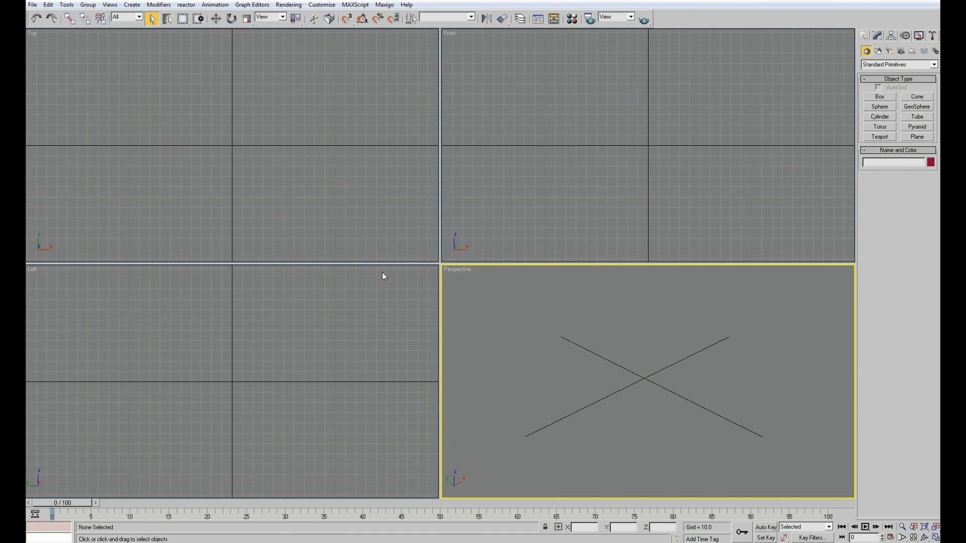
left_click(322, 5)
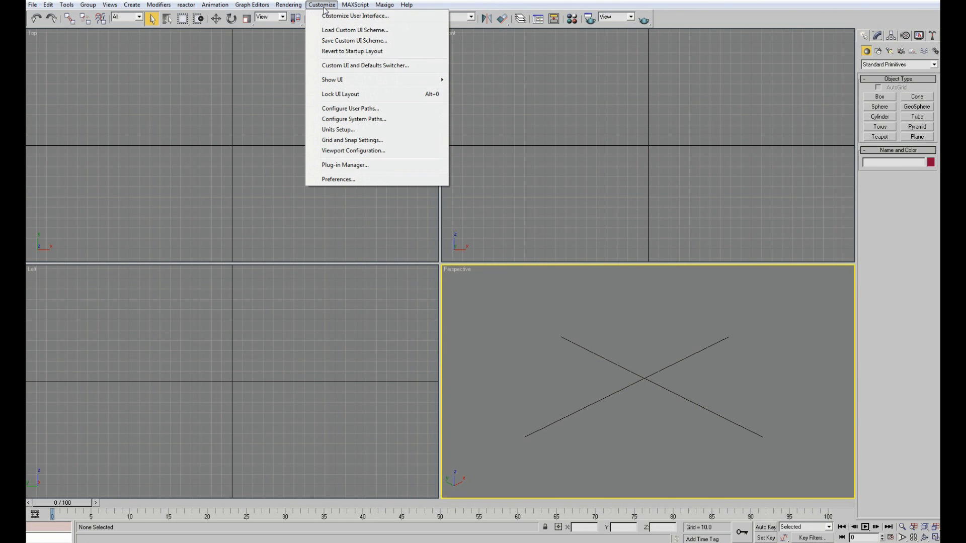
left_click(345, 151)
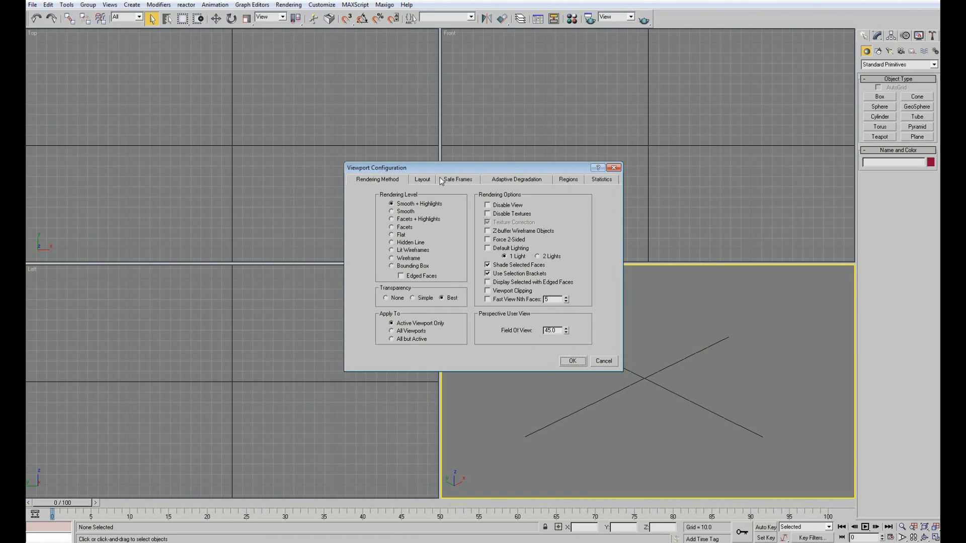
left_click(425, 179)
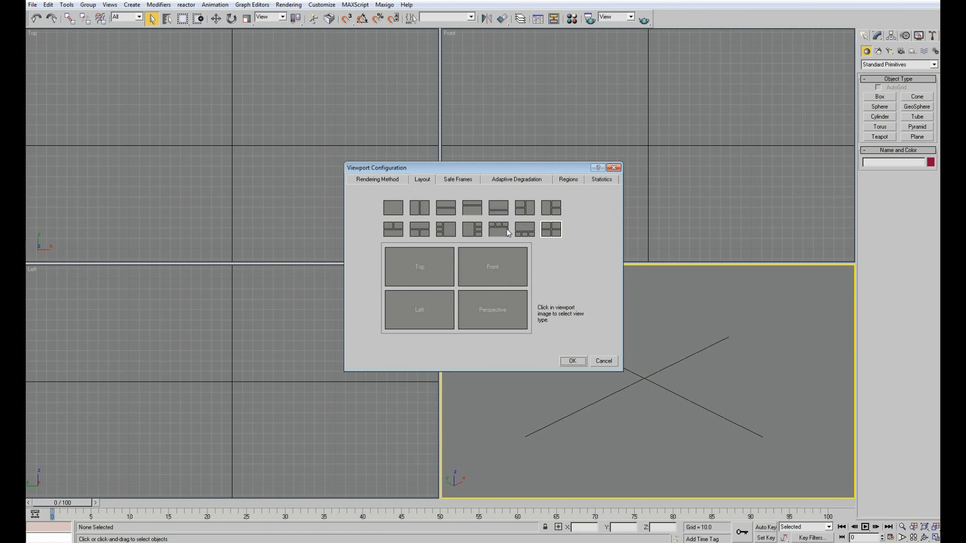
left_click(445, 232)
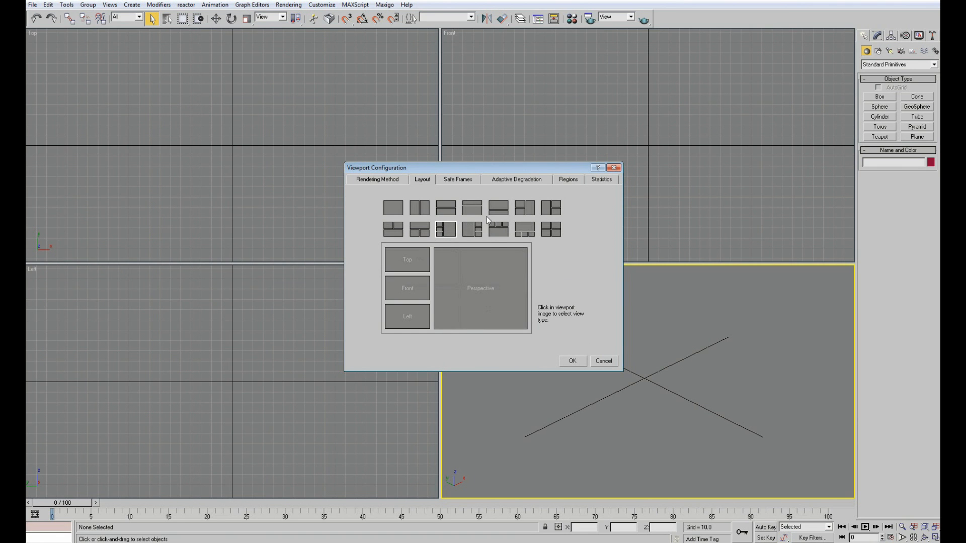
left_click(573, 360)
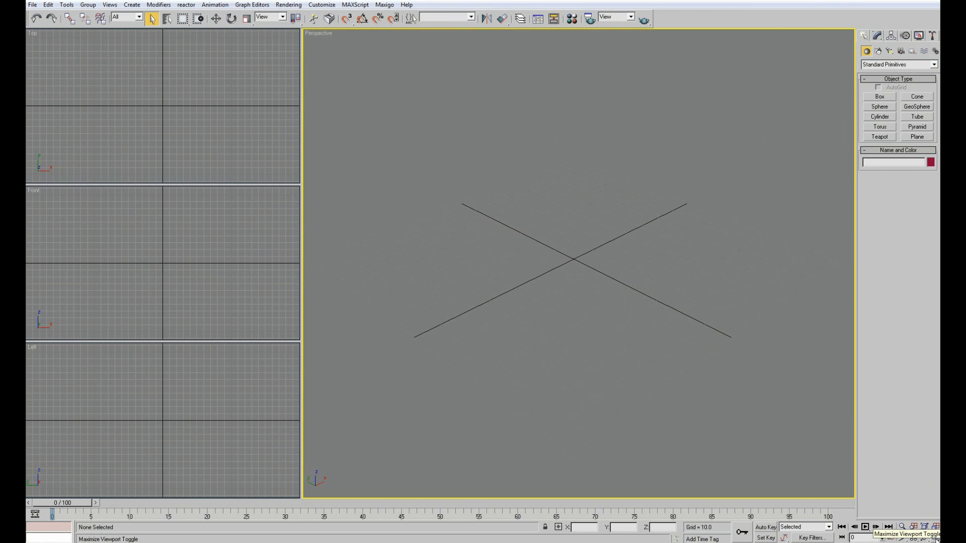
Maximize the Perspective viewport, then restore the multi-view layout
left_click(935, 526)
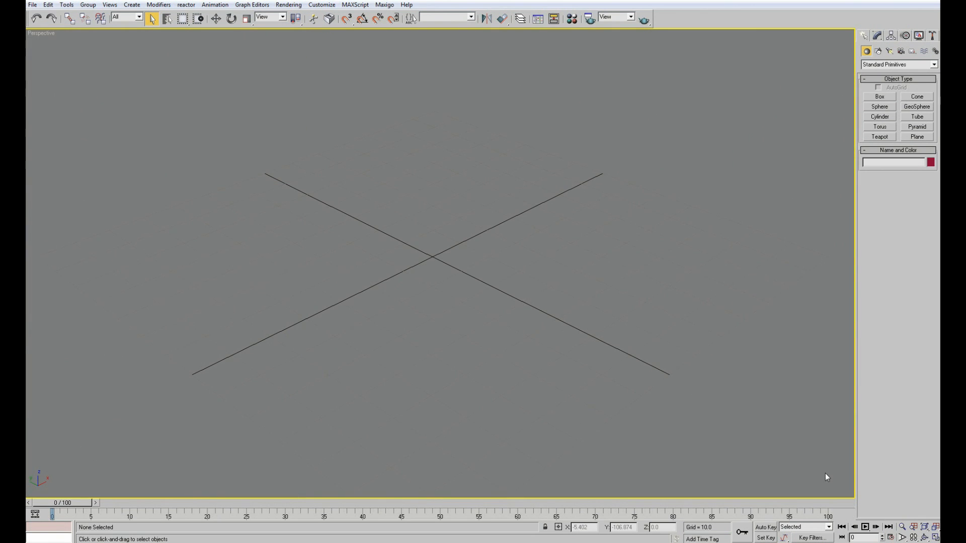
left_click(936, 537)
scroll(599, 266, "down", 2)
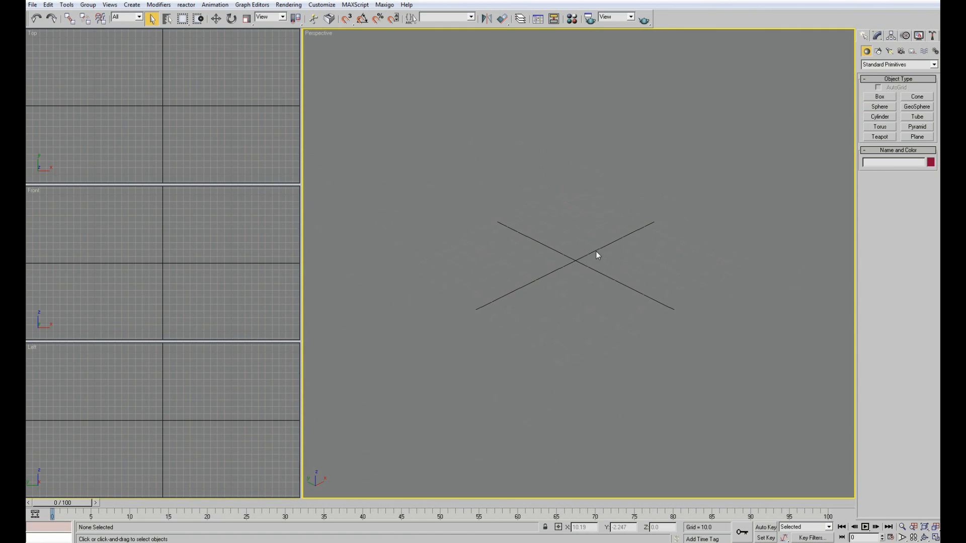
scroll(559, 289, "up", 2)
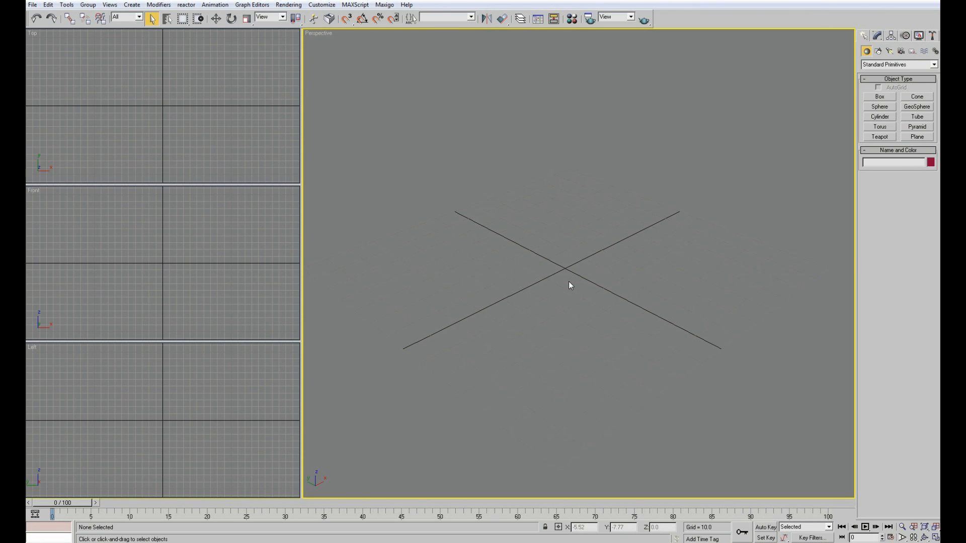
Create a box about 69 long, 76 wide and 40 high around the grid centre in the Perspective view
left_click(880, 96)
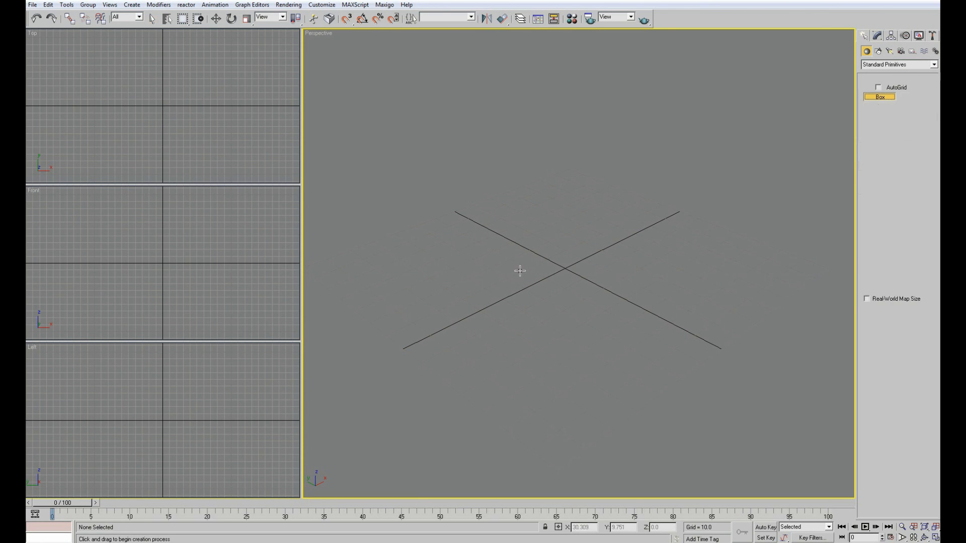
left_click_drag(544, 333, 560, 209)
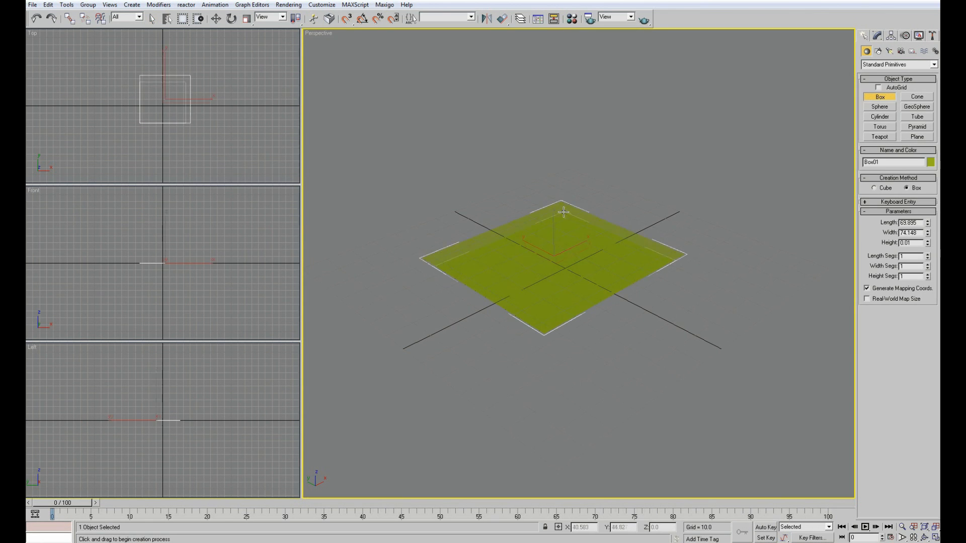
left_click(554, 76)
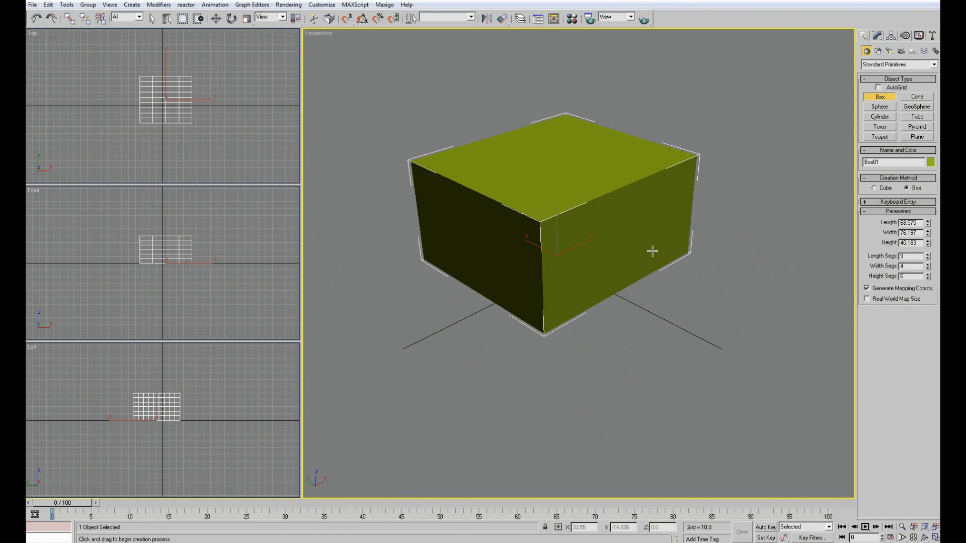
Toggle edged-faces display repeatedly for the box in the Perspective view, ending with it off
key("F4")
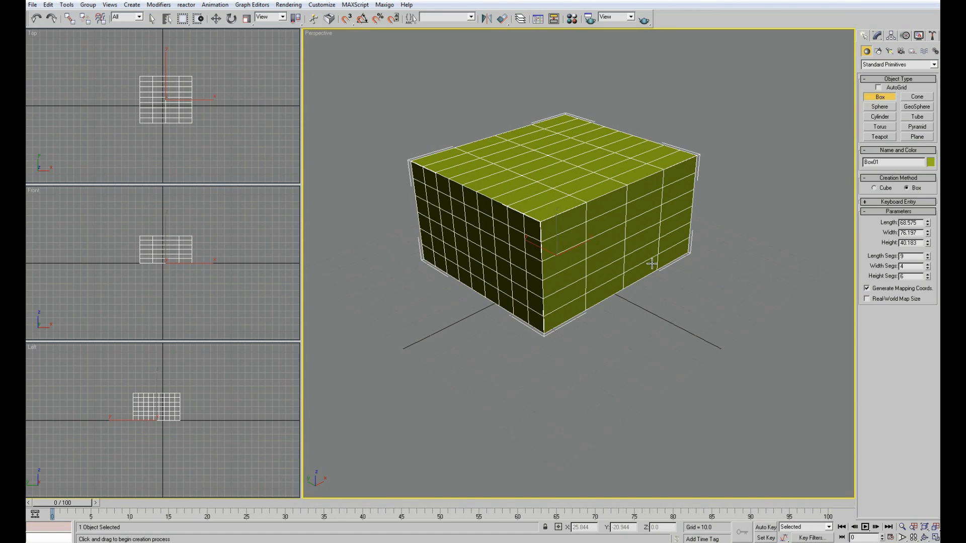
key("F4")
key("F4")
key("F4")
key("F4")
key("F4")
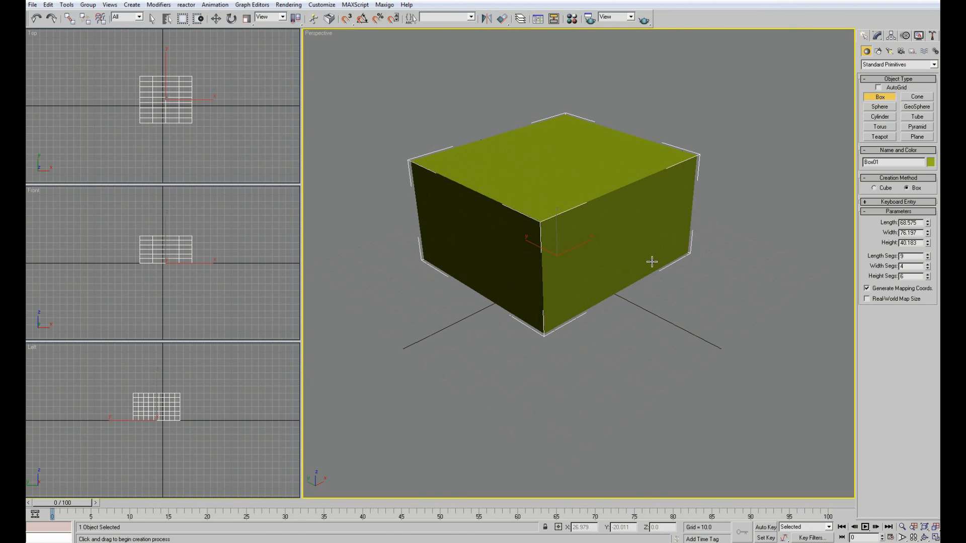
Switch the Perspective view between wireframe and shaded display, ending in shaded mode
key("F3")
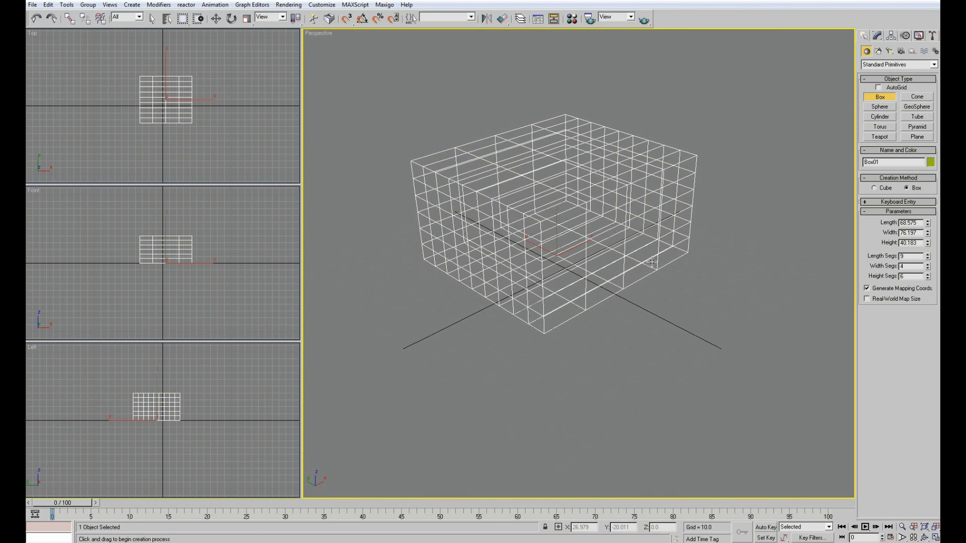
key("F3")
key("F3")
key("F3")
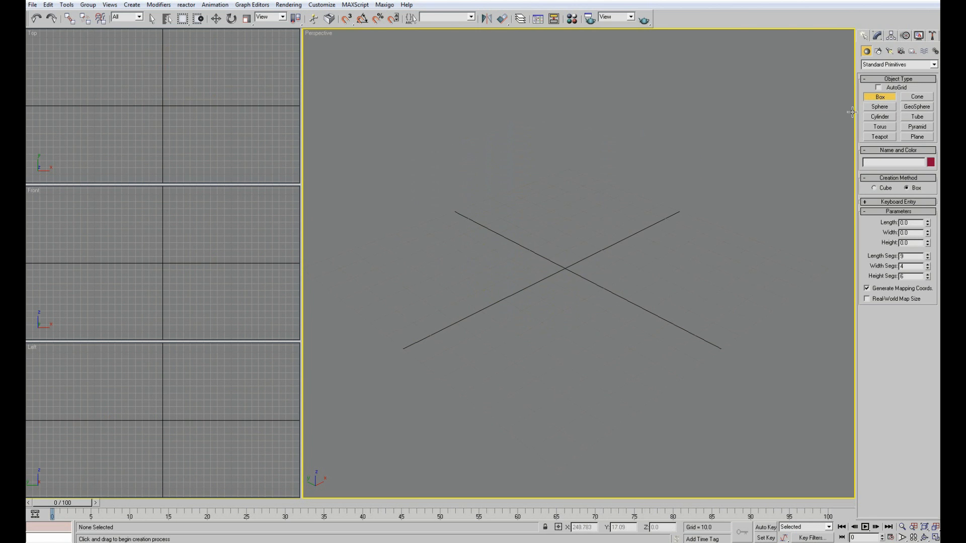
Create a box about 107 long, 101 wide and 42 high at the grid centre, with a larger ground plane beneath it
left_click(879, 98)
left_click_drag(547, 395, 548, 39)
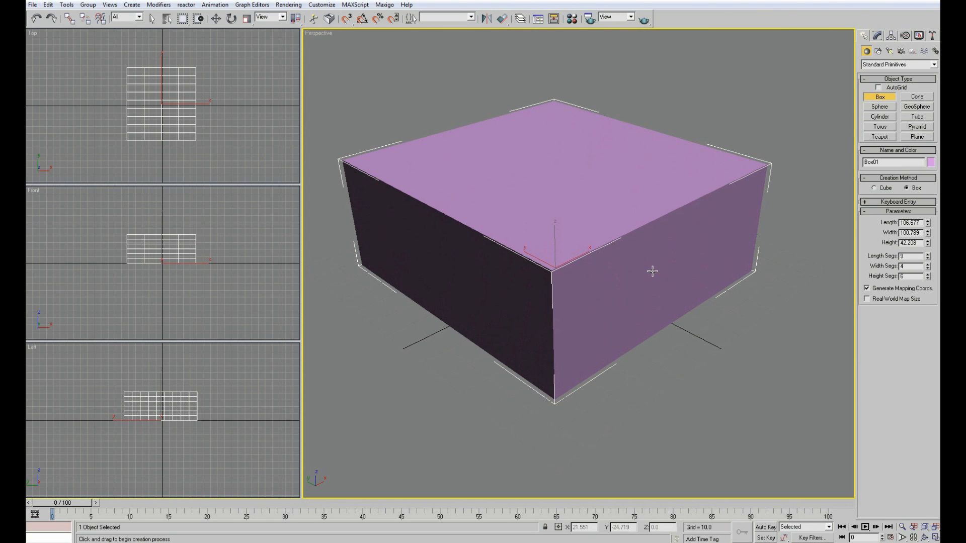
left_click(916, 137)
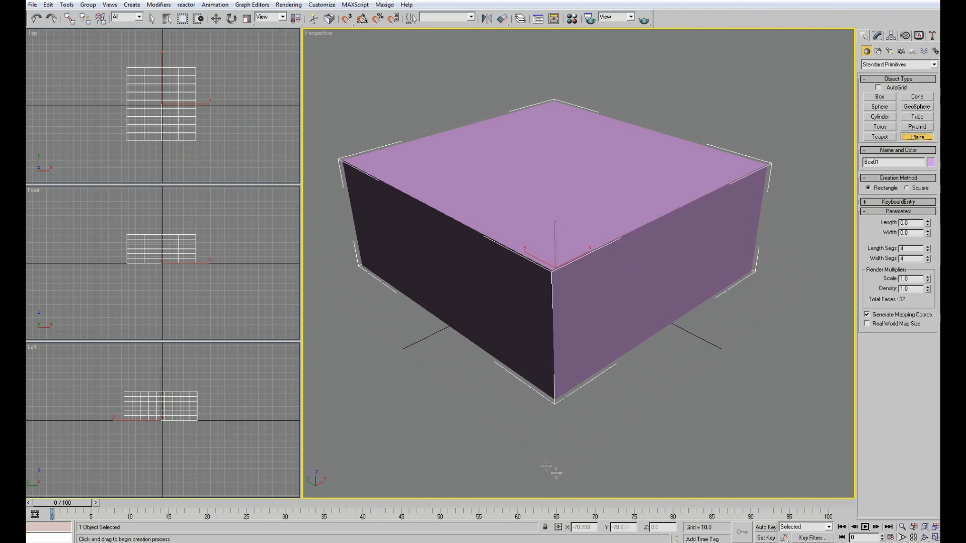
left_click_drag(548, 471, 562, 137)
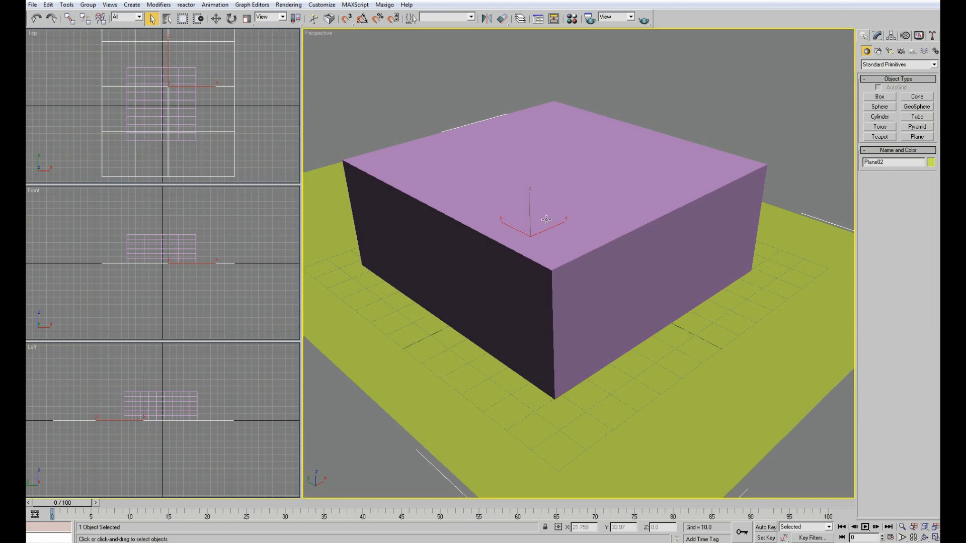
Show edged faces in the Perspective view and set the purple box's length, width and height segments to 3
left_click(573, 111)
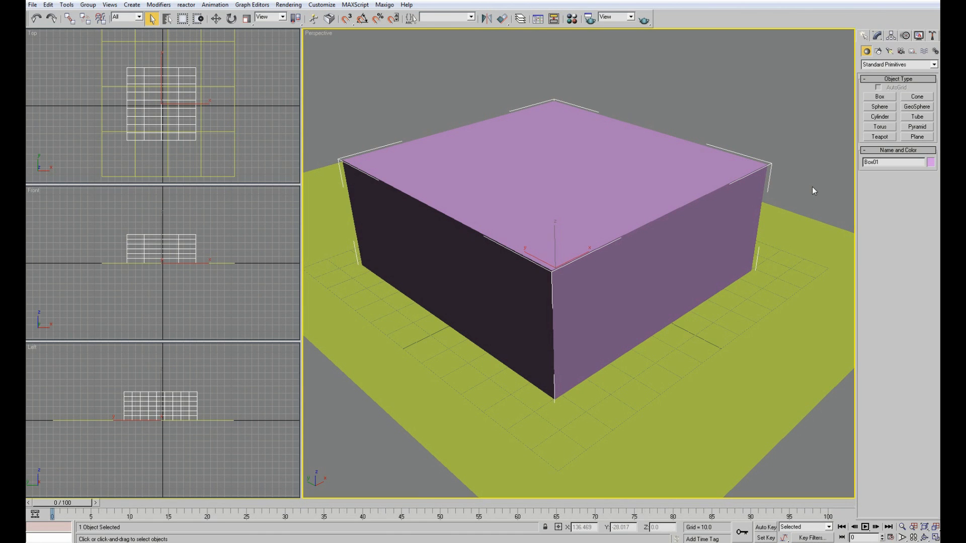
key("F4")
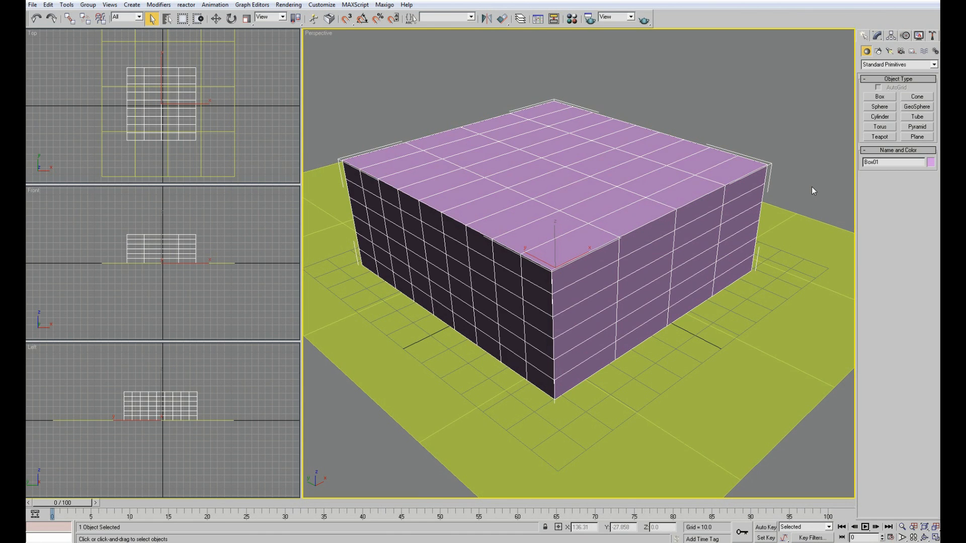
left_click(876, 36)
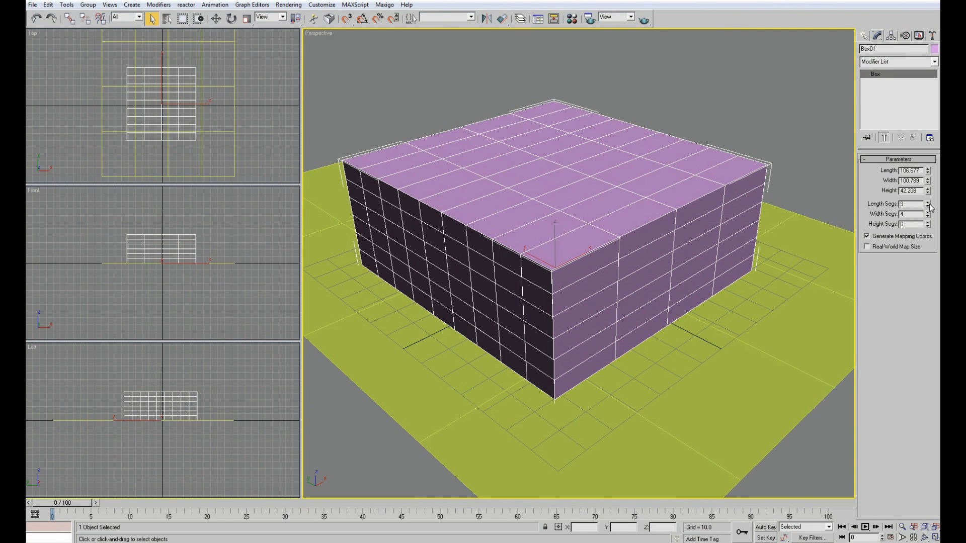
left_click_drag(929, 206, 931, 242)
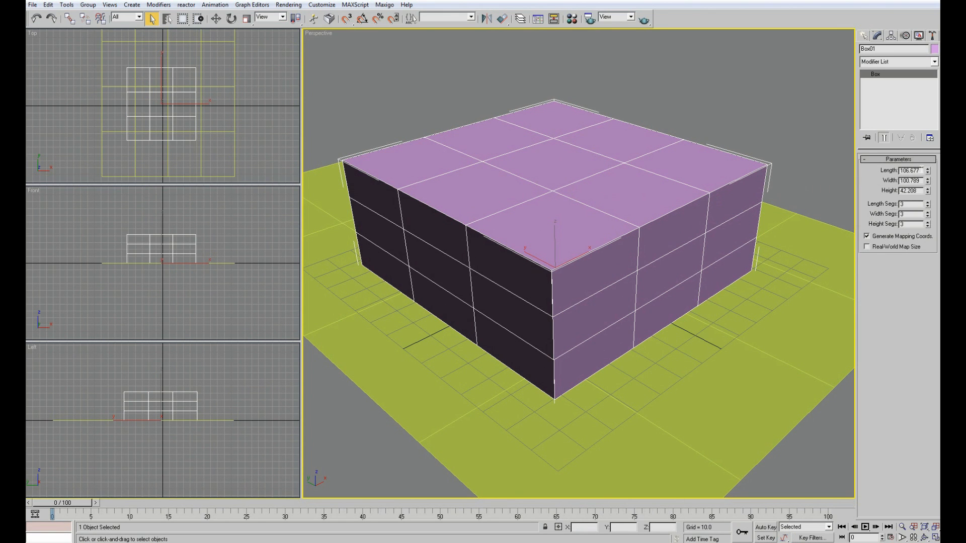
Set the purple box's length, width and height to 100 each
left_click_drag(922, 170, 826, 170)
type("100")
key("Tab")
type("100")
key("Tab")
type("1")
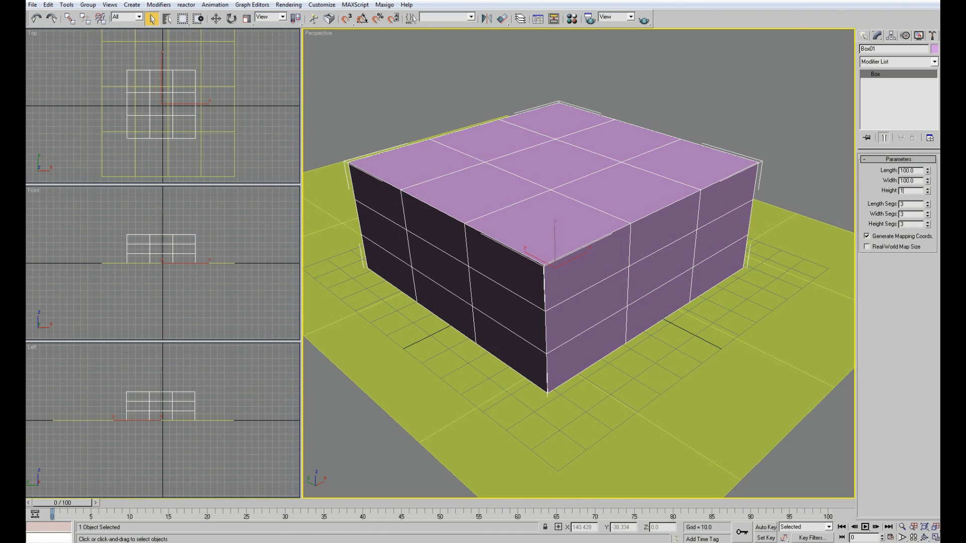
type("300")
key("Return")
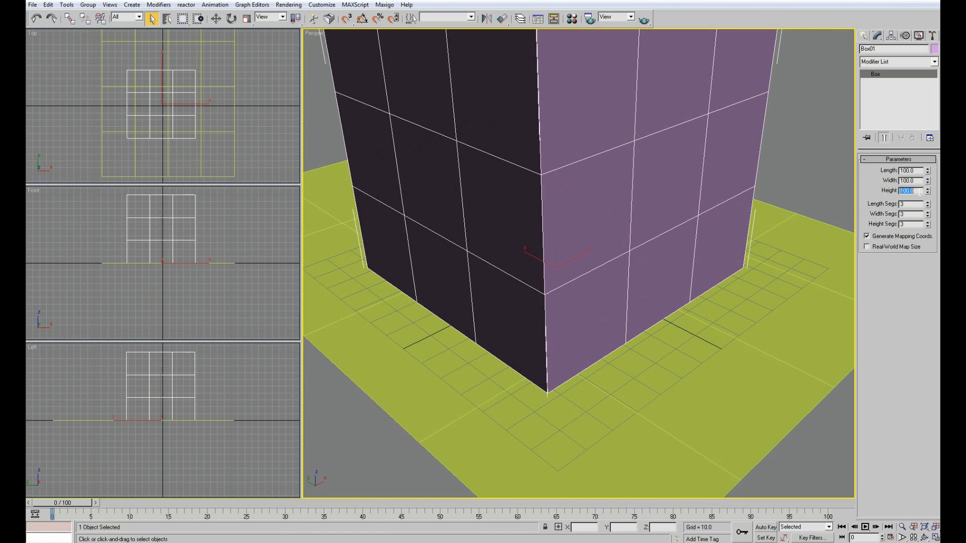
scroll(699, 191, "down", 3)
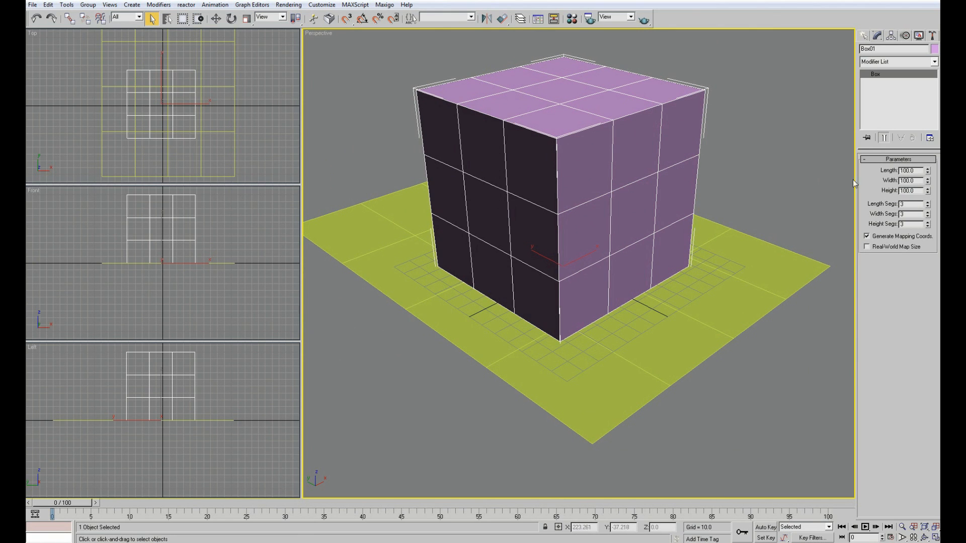
Set the purple box's height to 50
double_click(919, 190)
type("50")
key("Return")
Create a smaller box about 39 long, 49 wide and 25 high on the plane beside the purple box
scroll(790, 188, "up", 3)
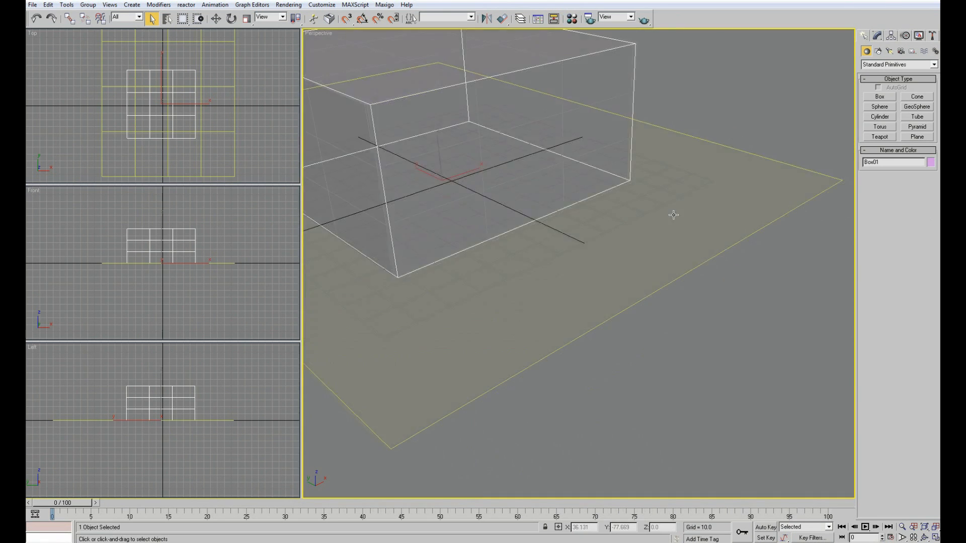
middle_click_drag(674, 215, 685, 241)
scroll(686, 241, "down", 3)
left_click(874, 97)
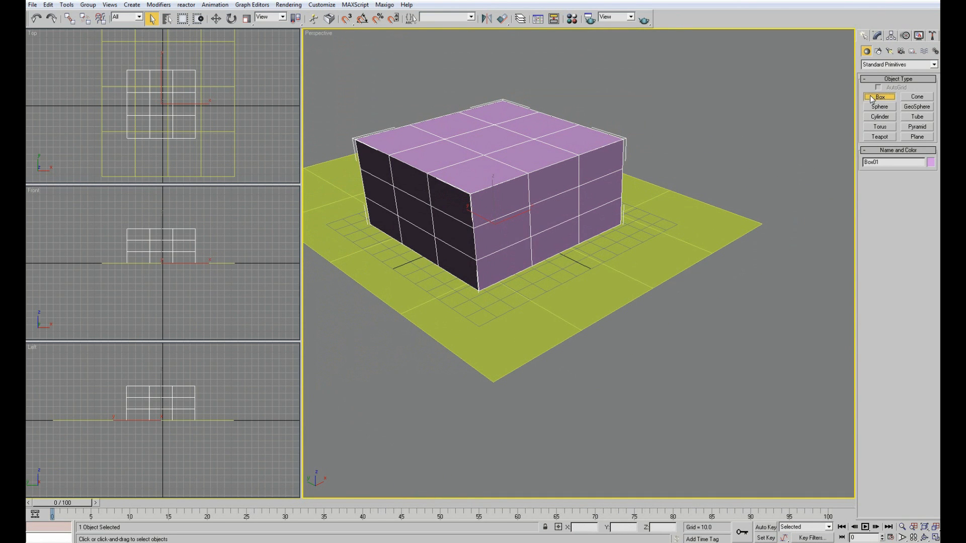
left_click_drag(657, 259, 660, 207)
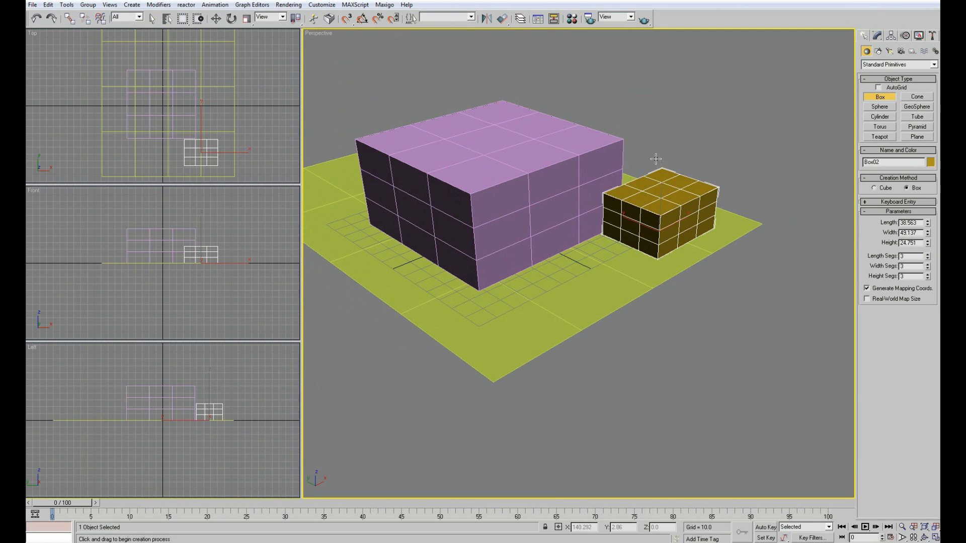
left_click(656, 159)
left_click(153, 19)
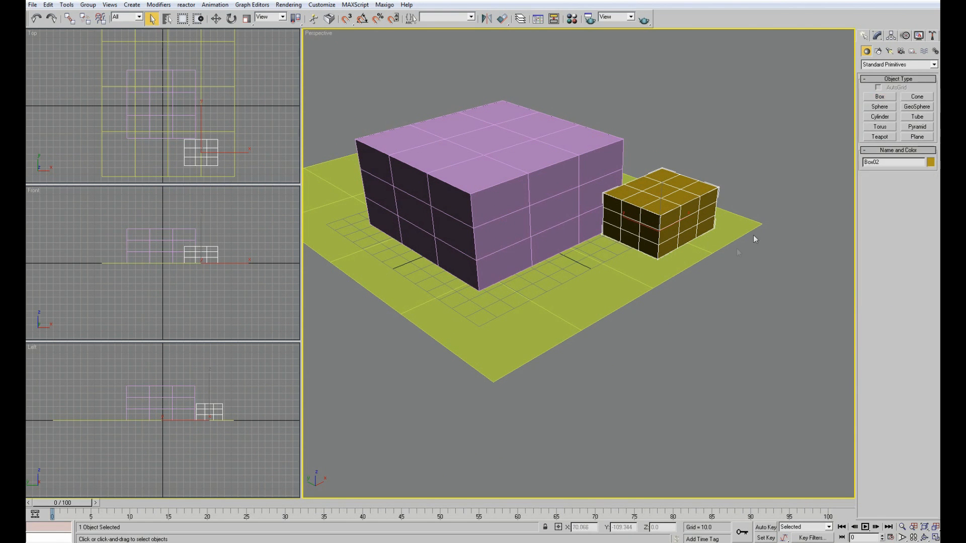
Select the small box, inspect its editable parameters and return to the primitive creation options
left_click(803, 178)
left_click(663, 199)
left_click(877, 35)
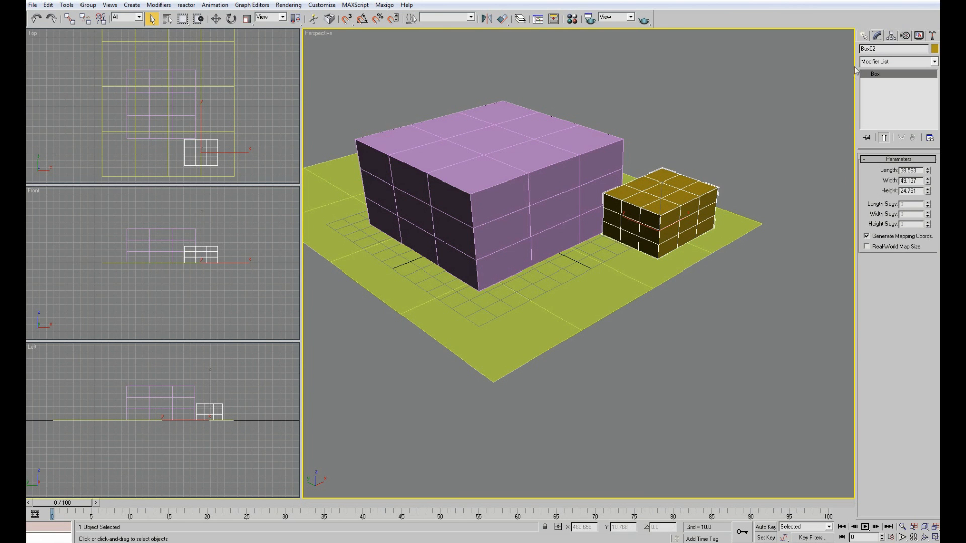
left_click(862, 36)
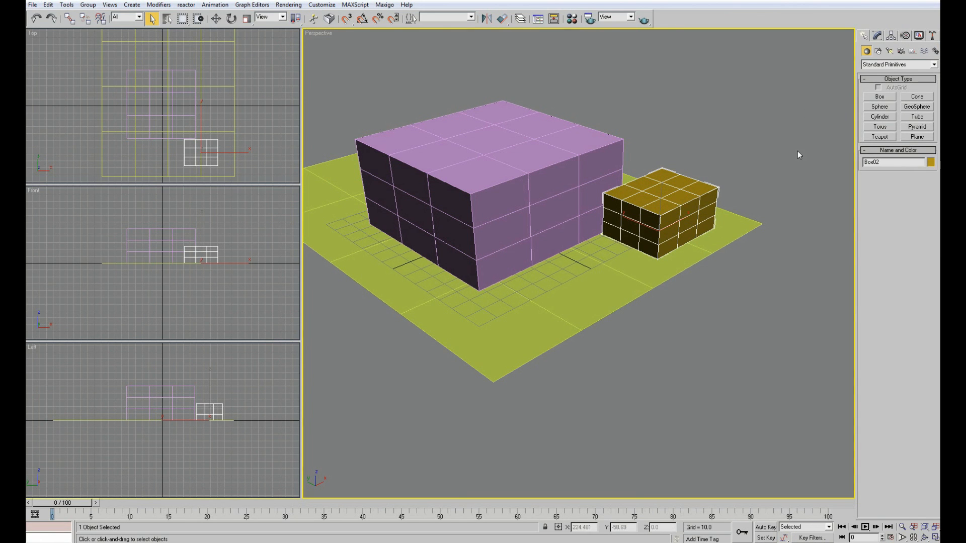
Delete the small box and, with AutoGrid enabled, create a sphere of radius about 22 on the purple box's side face near the upper corner
left_click(798, 154)
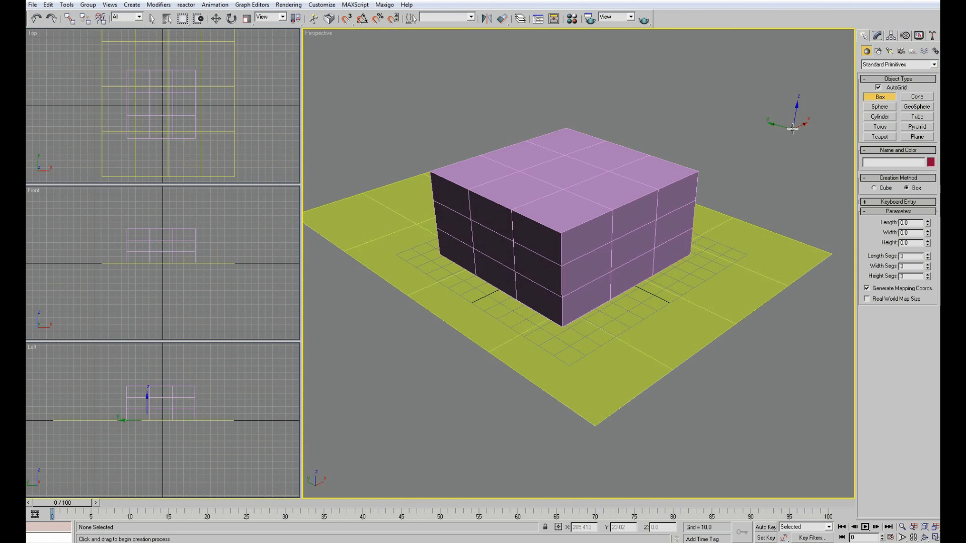
left_click(887, 89)
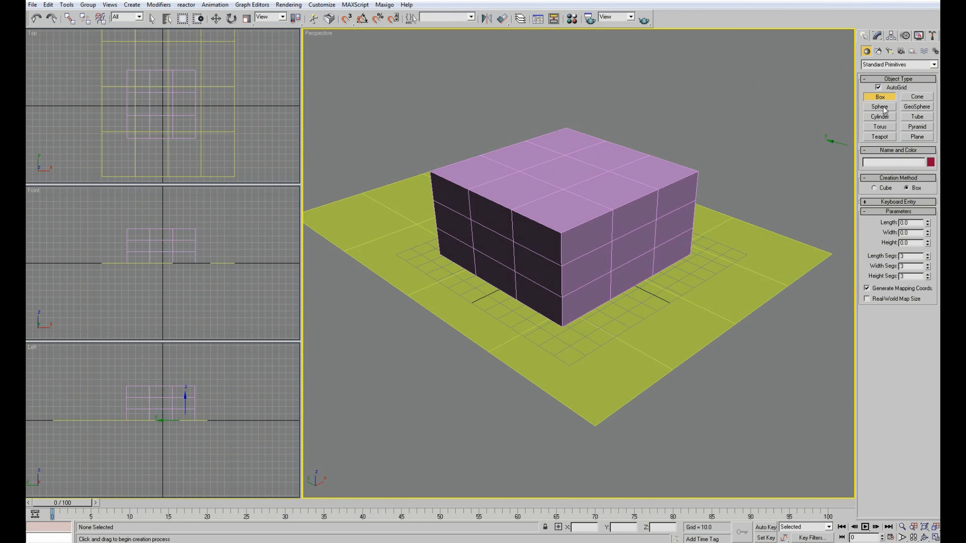
left_click(881, 107)
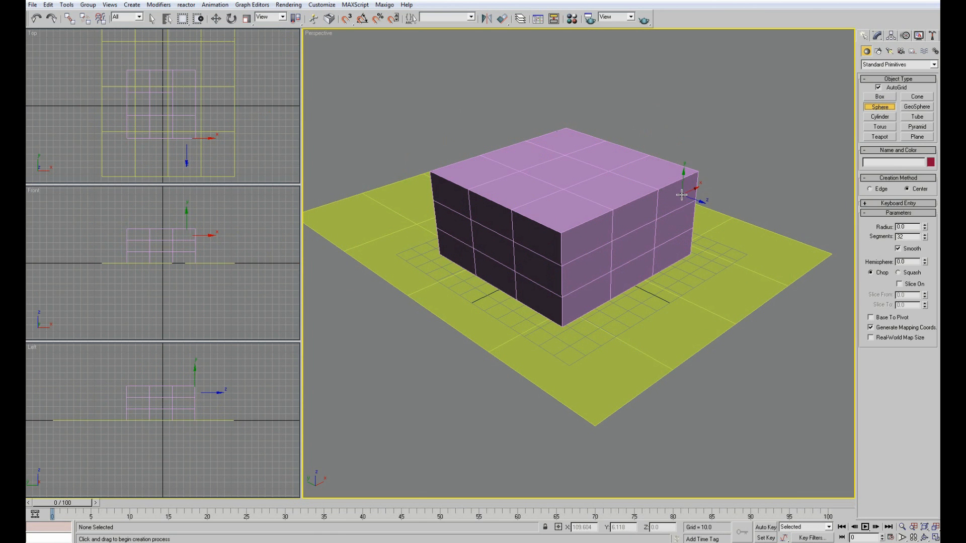
left_click_drag(682, 194, 723, 184)
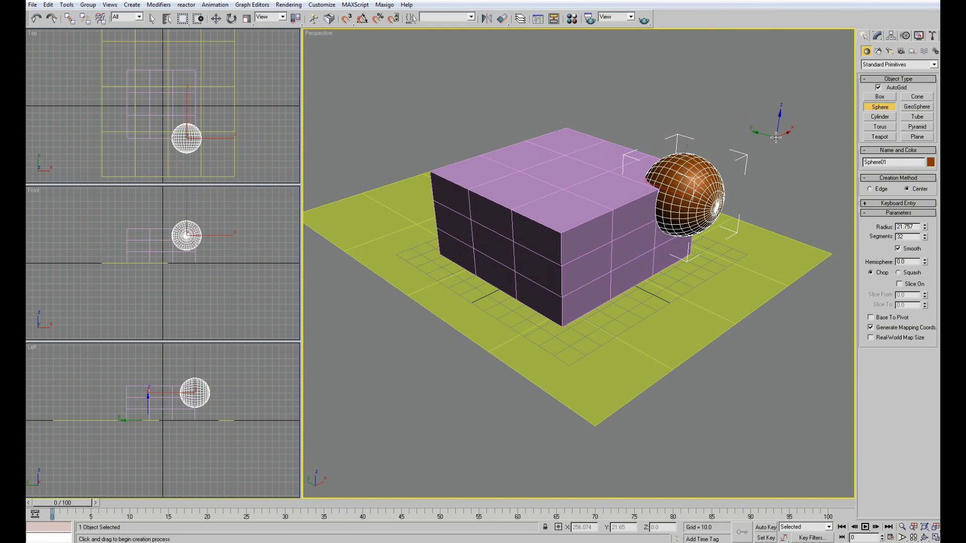
Orbit and pan the perspective view to examine the purple box and the sphere from other angles
middle_click_drag(824, 239, 817, 251, "alt")
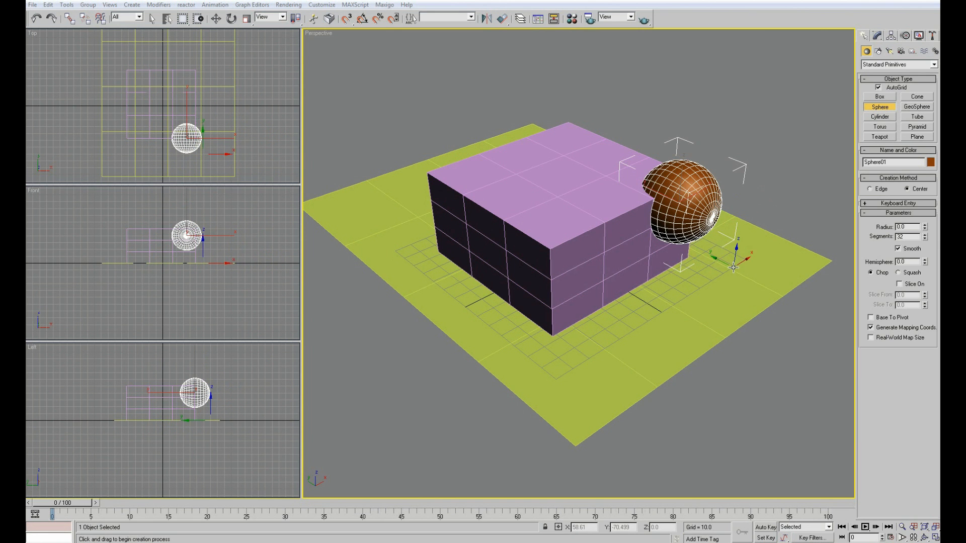
mouse_move(723, 287)
middle_mouse_down()
mouse_move(654, 206)
mouse_move(826, 212)
mouse_move(731, 250)
mouse_move(560, 291)
mouse_move(587, 302)
mouse_move(749, 292)
mouse_move(666, 259)
mouse_move(710, 278)
mouse_move(519, 224)
middle_mouse_up()
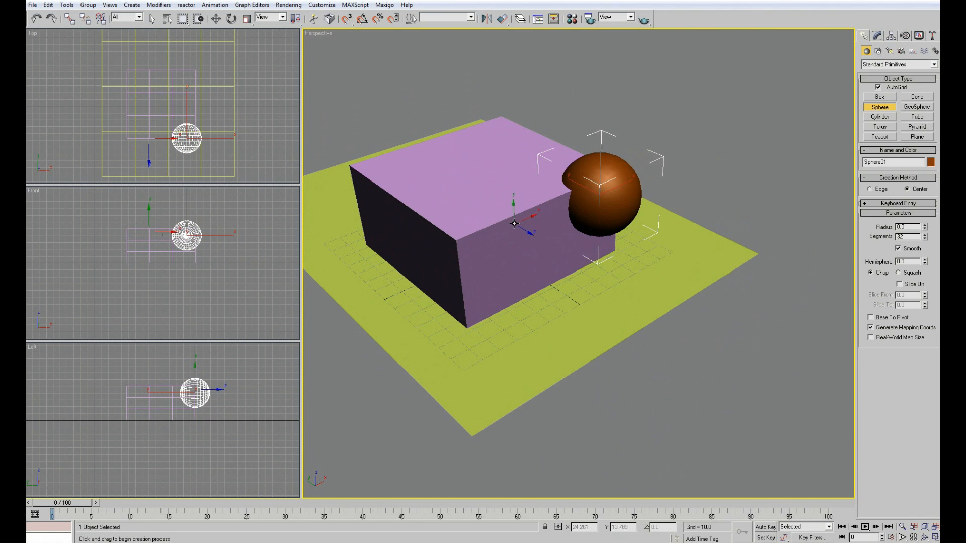
mouse_move(523, 215)
middle_mouse_down("alt")
mouse_move(523, 192)
mouse_move(530, 263)
mouse_move(619, 204)
mouse_move(681, 220)
mouse_move(606, 278)
mouse_move(493, 172)
mouse_move(567, 303)
mouse_move(548, 281)
mouse_move(582, 186)
mouse_move(580, 207)
mouse_move(533, 236)
mouse_move(492, 216)
mouse_move(483, 164)
mouse_move(468, 212)
mouse_move(485, 215)
middle_mouse_up("alt")
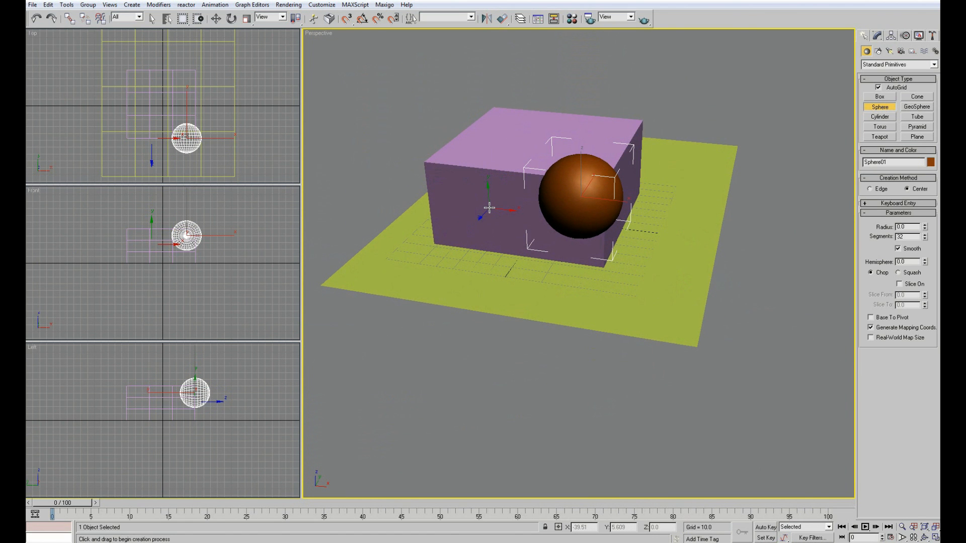
Zoom the perspective view in and out repeatedly to examine the box and sphere near and far
scroll(489, 208, "down", 8)
scroll(489, 208, "up", 10)
scroll(489, 208, "down", 10)
scroll(489, 208, "up", 10)
scroll(489, 208, "down", 6)
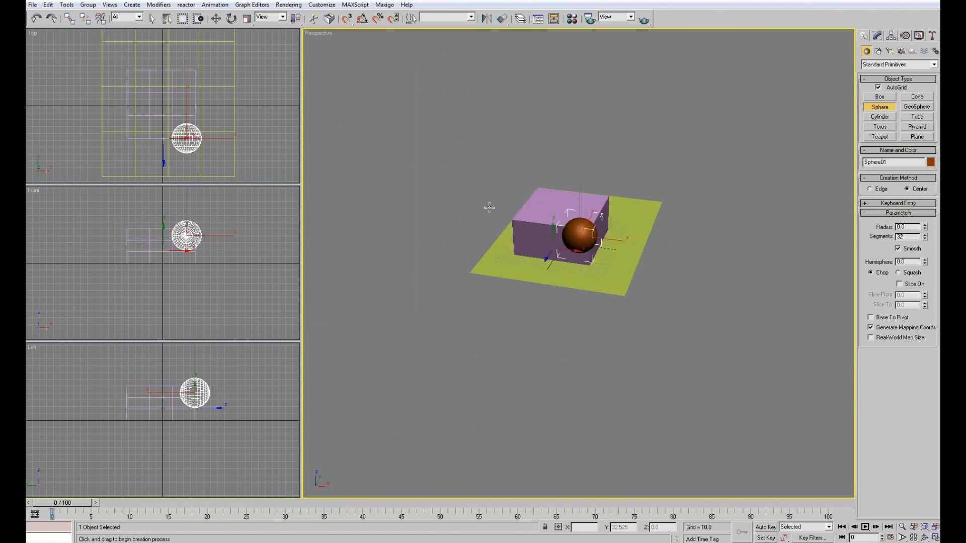
scroll(489, 206, "up", 6)
scroll(490, 198, "down", 10)
scroll(489, 194, "up", 16)
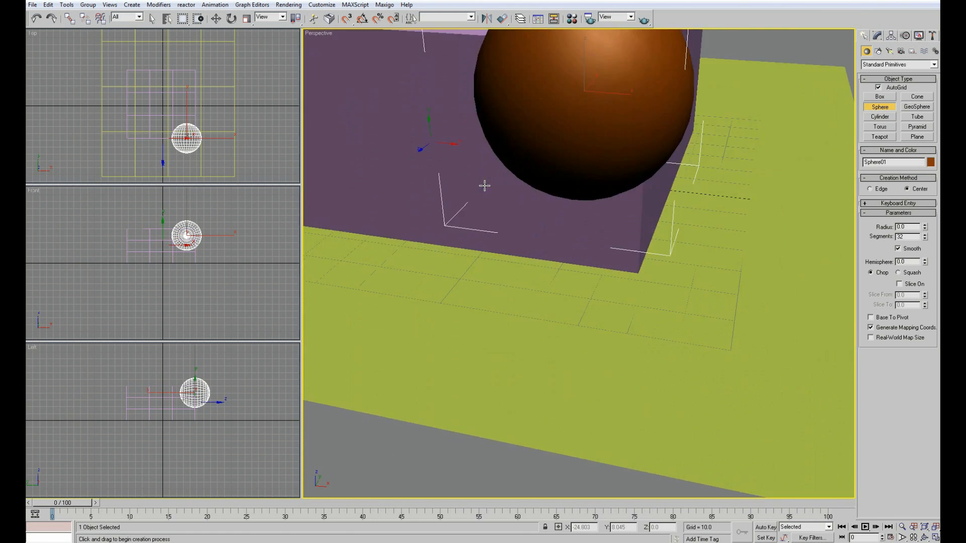
scroll(483, 181, "down", 12)
scroll(478, 173, "up", 8)
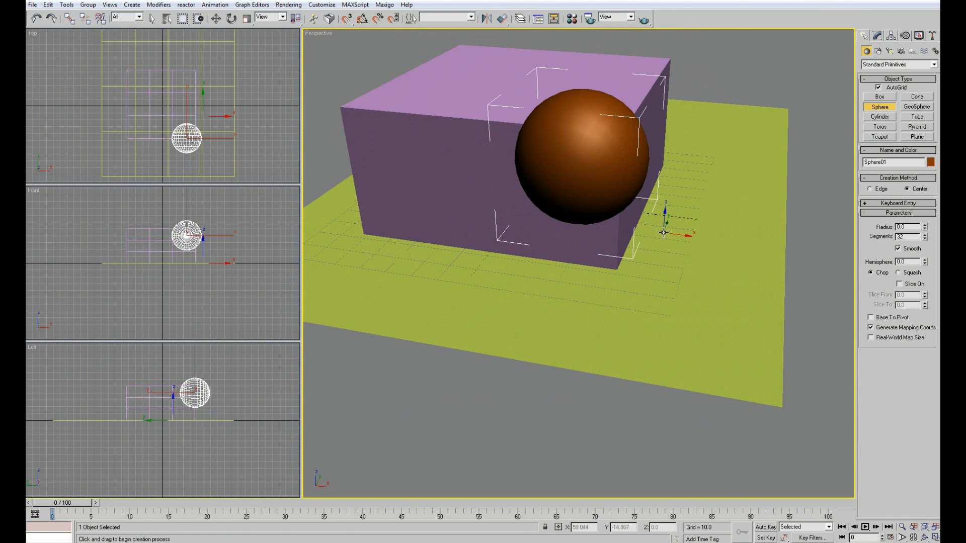
middle_click_drag(679, 239, 704, 266)
scroll(680, 244, "up", 4)
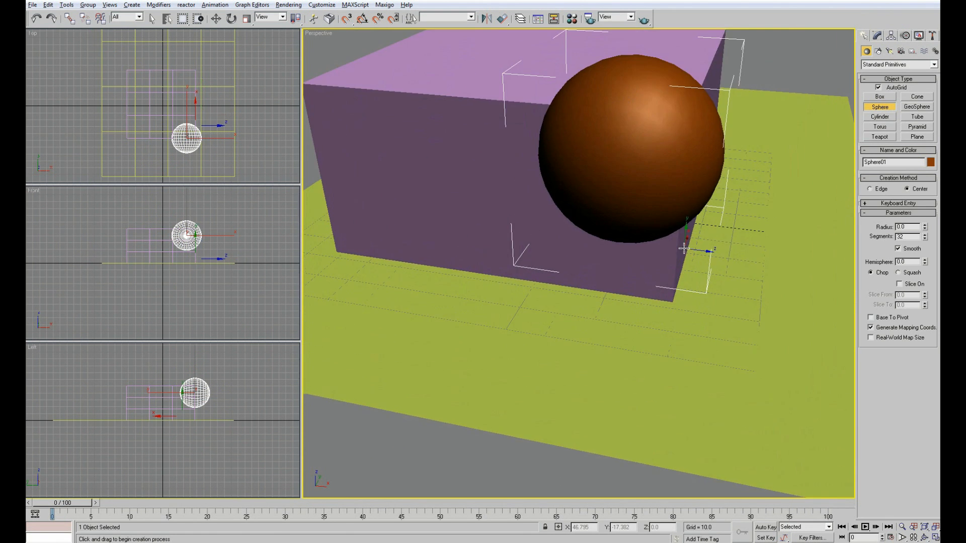
scroll(681, 243, "down", 8)
scroll(679, 241, "up", 6)
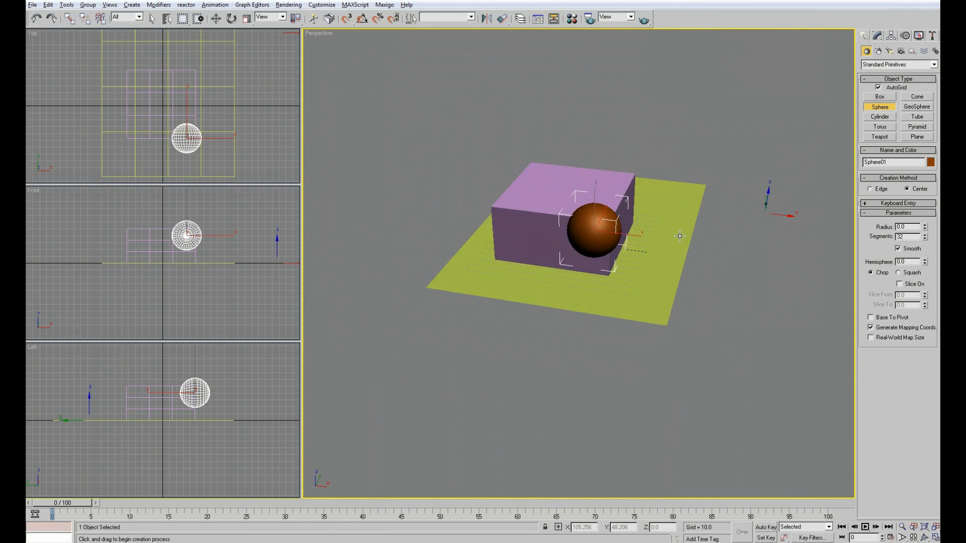
scroll(681, 235, "up", 6)
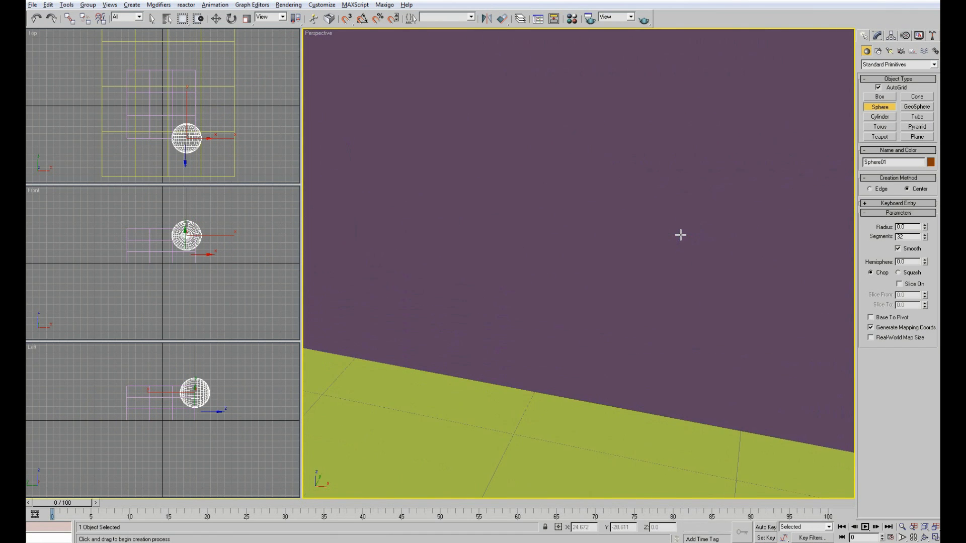
scroll(680, 232, "down", 3)
scroll(680, 232, "down", 4)
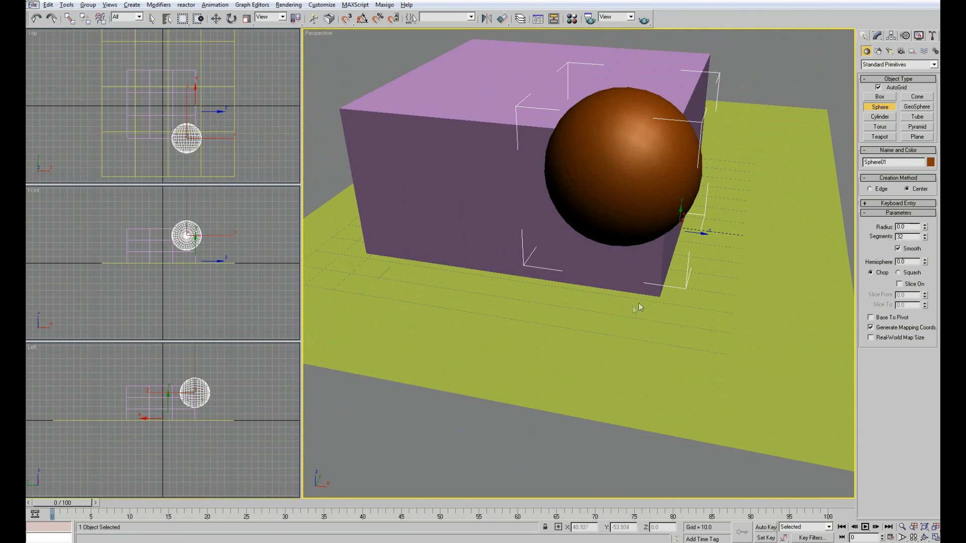
scroll(687, 269, "down", 5)
scroll(686, 265, "up", 9)
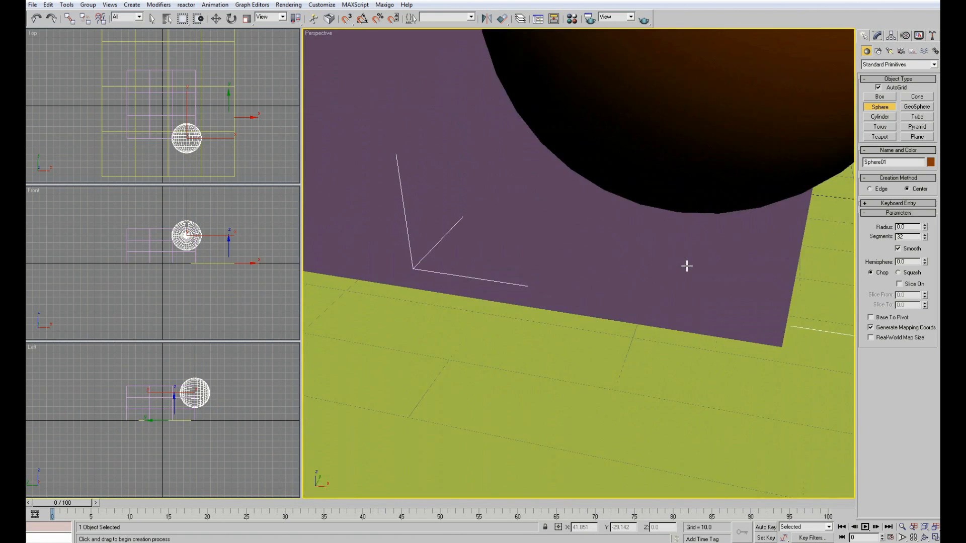
scroll(682, 257, "down", 6)
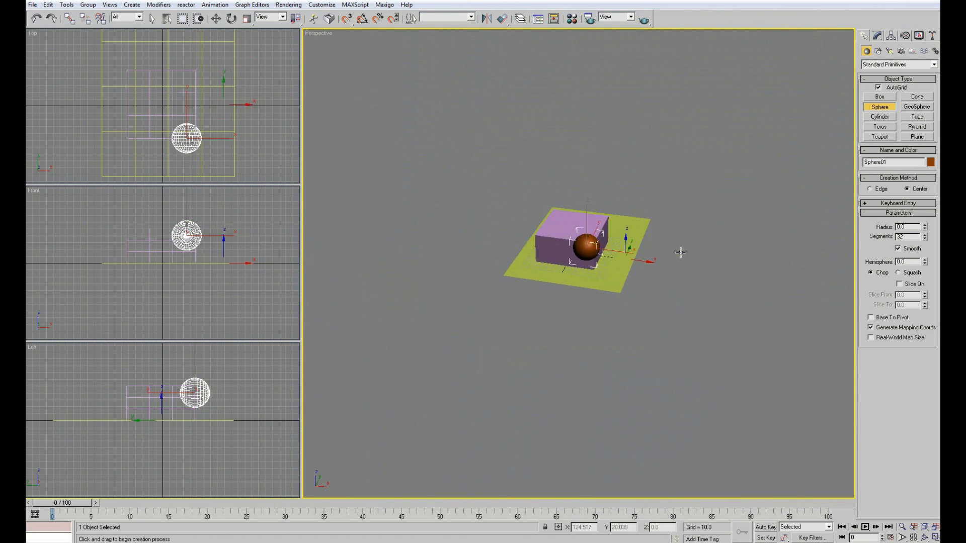
scroll(680, 251, "up", 7)
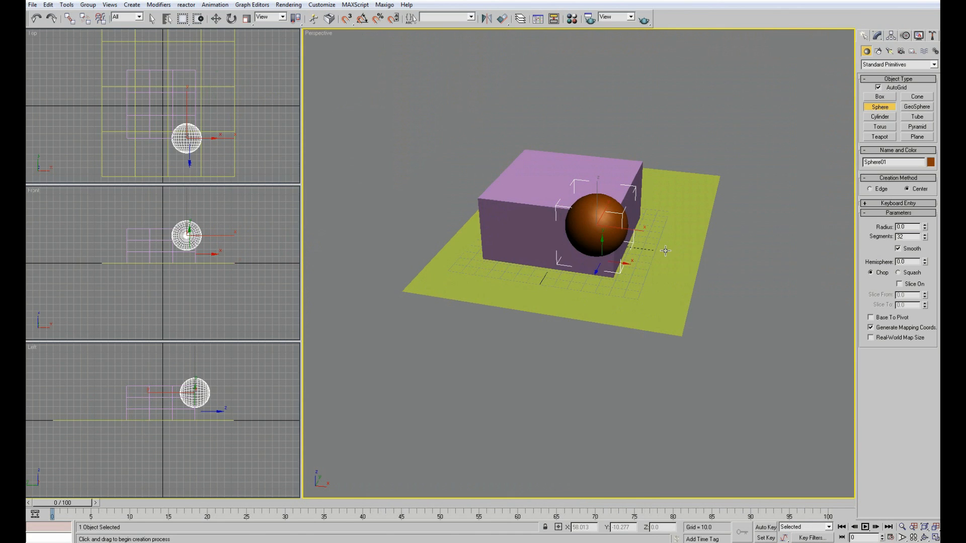
scroll(672, 249, "down", 6)
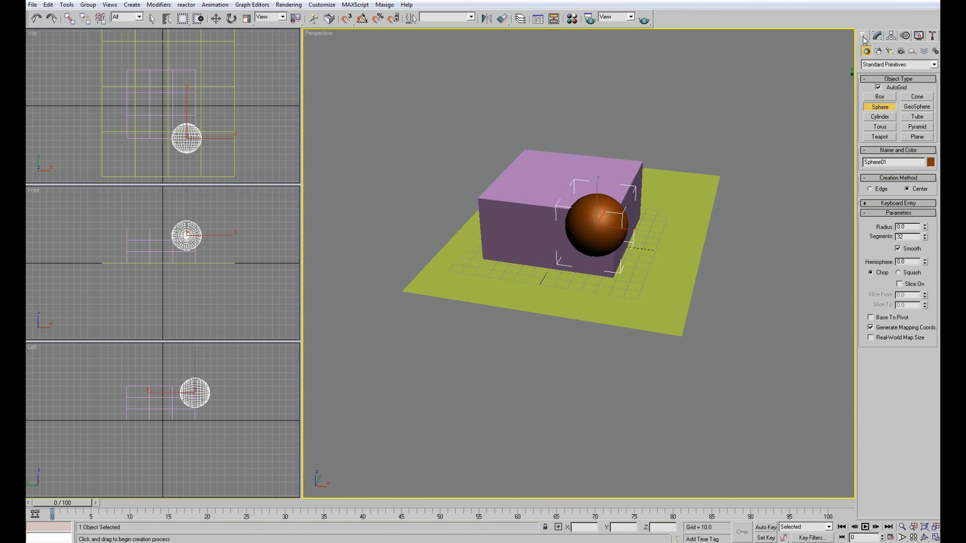
Select the purple box and frame it in all viewports
left_click(152, 18)
left_click(527, 211)
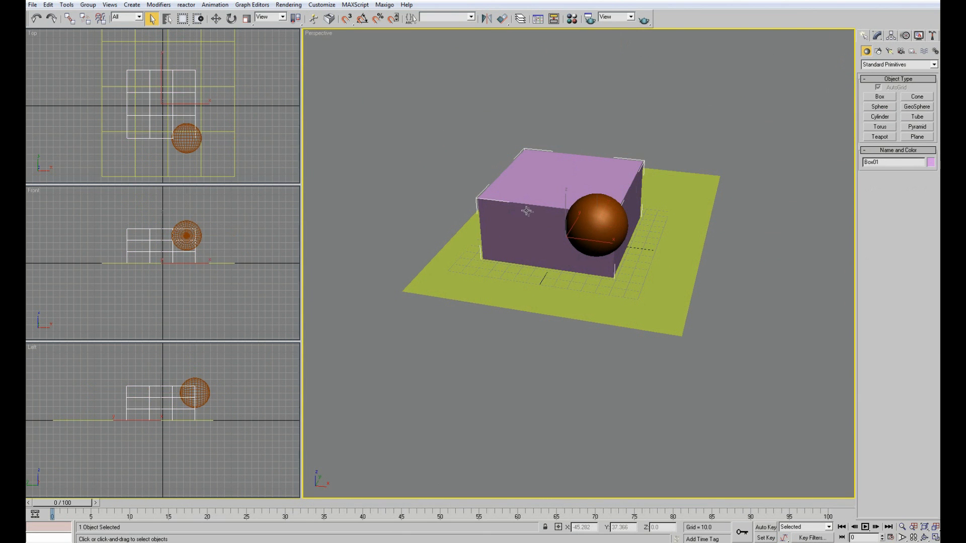
key("z")
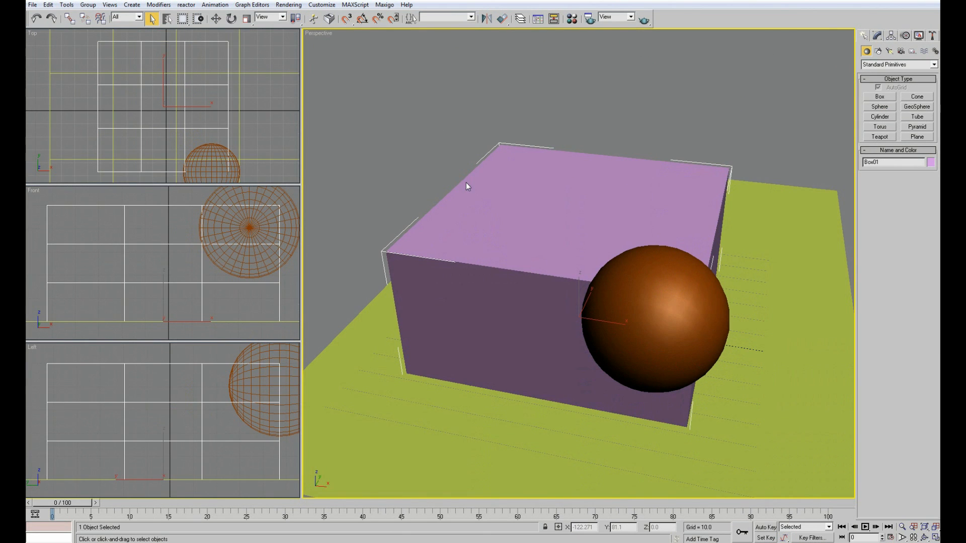
Select all objects in the scene and frame them together in all viewports
left_click(727, 263)
left_click(664, 267)
left_click(649, 249)
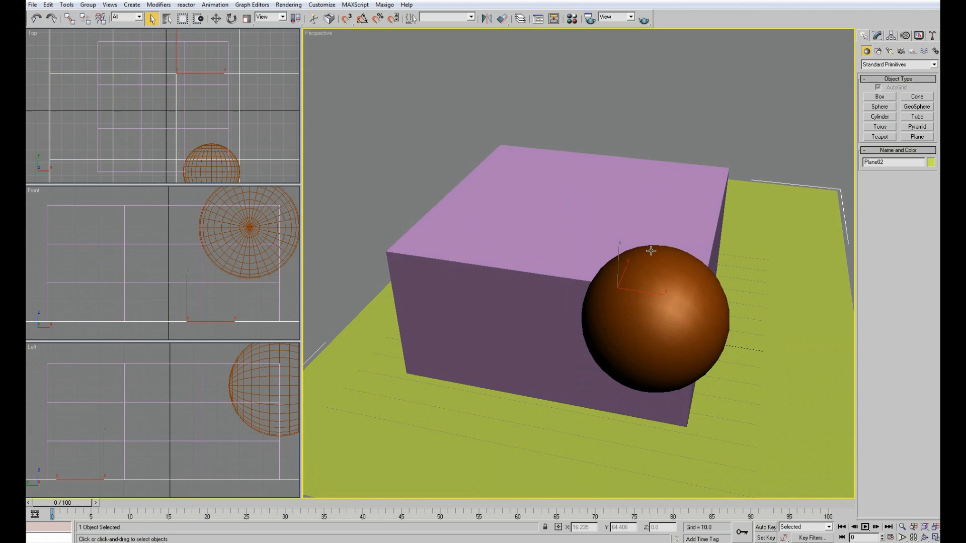
left_click(647, 283)
key("ctrl+a")
key("z")
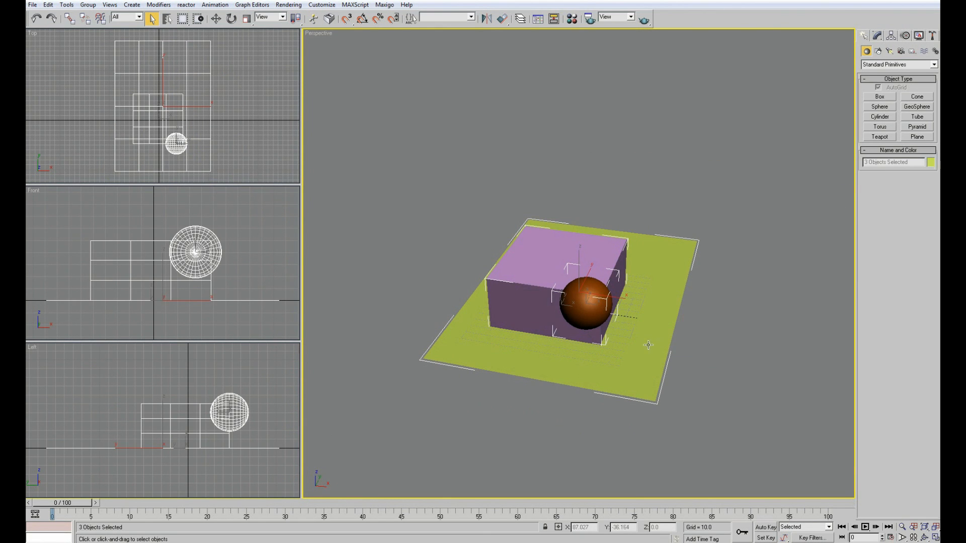
Select and frame the sphere, the green plane and the purple box one after another in all viewports
left_click(705, 346)
left_click(594, 308)
key("z")
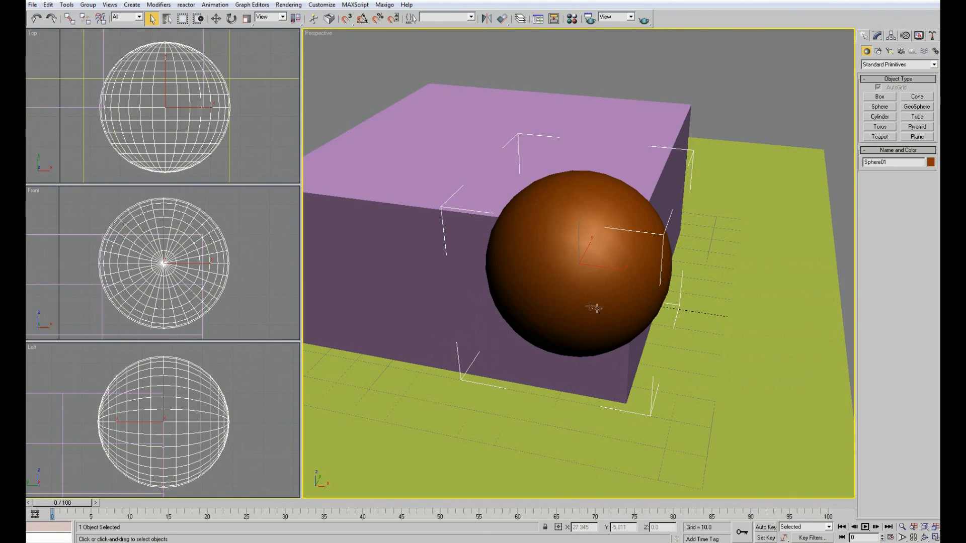
left_click(763, 317)
key("z")
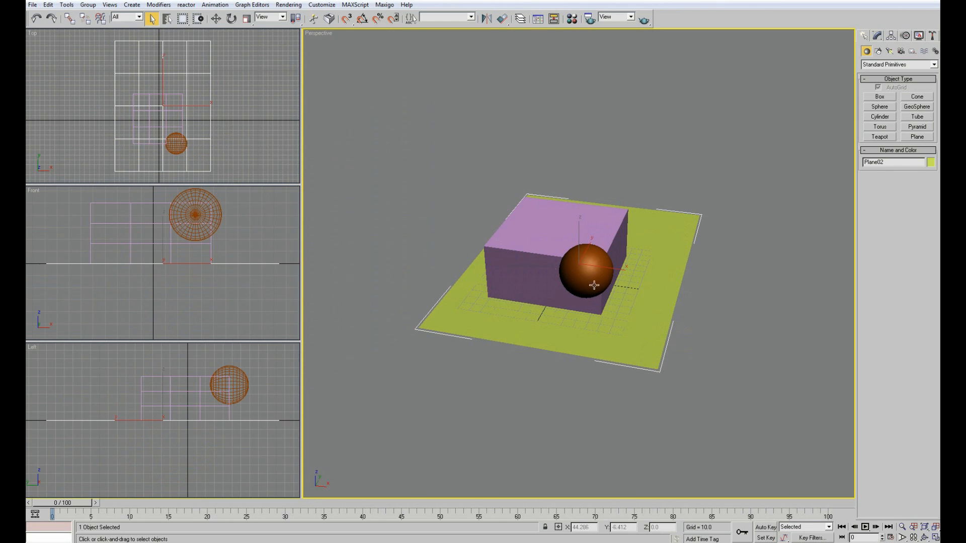
left_click(500, 262)
key("z")
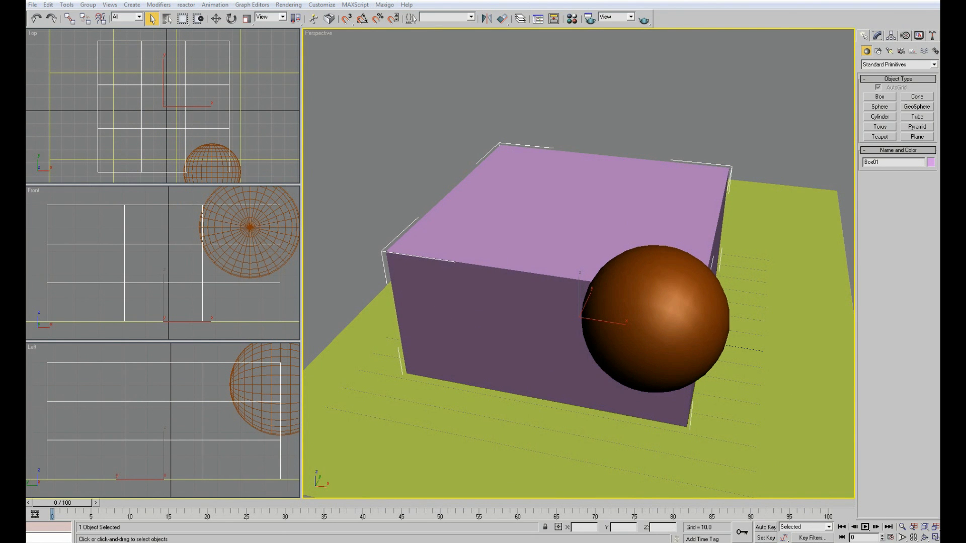
Move the sphere away from the purple box's corner to about X 61, Y -39, Z 61
left_click(711, 312)
scroll(711, 312, "down", 10)
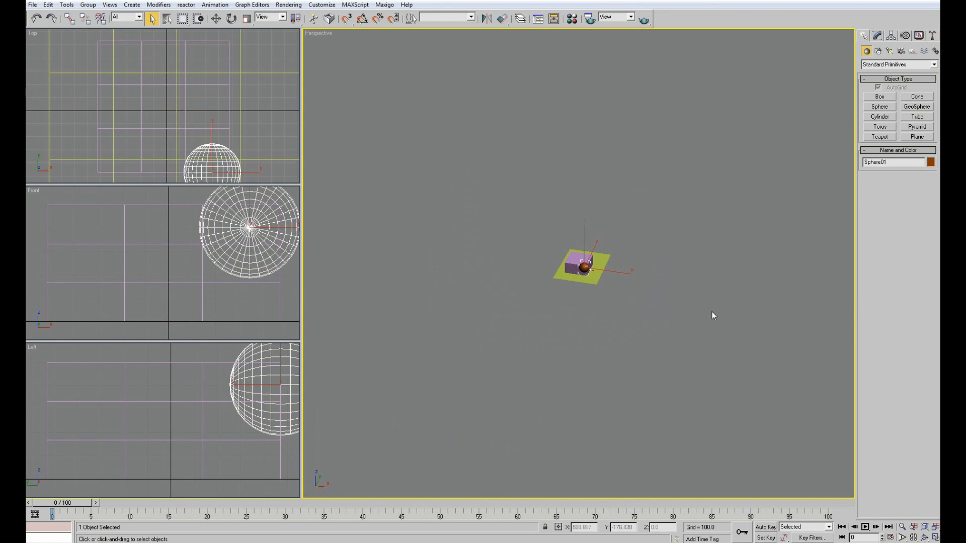
scroll(711, 312, "up", 6)
middle_click_drag(783, 316, 721, 287)
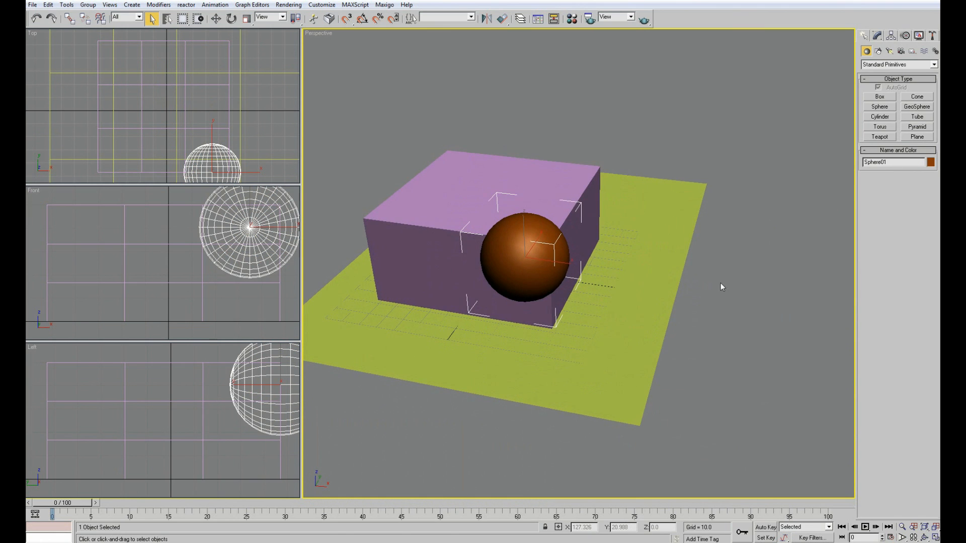
left_click(216, 19)
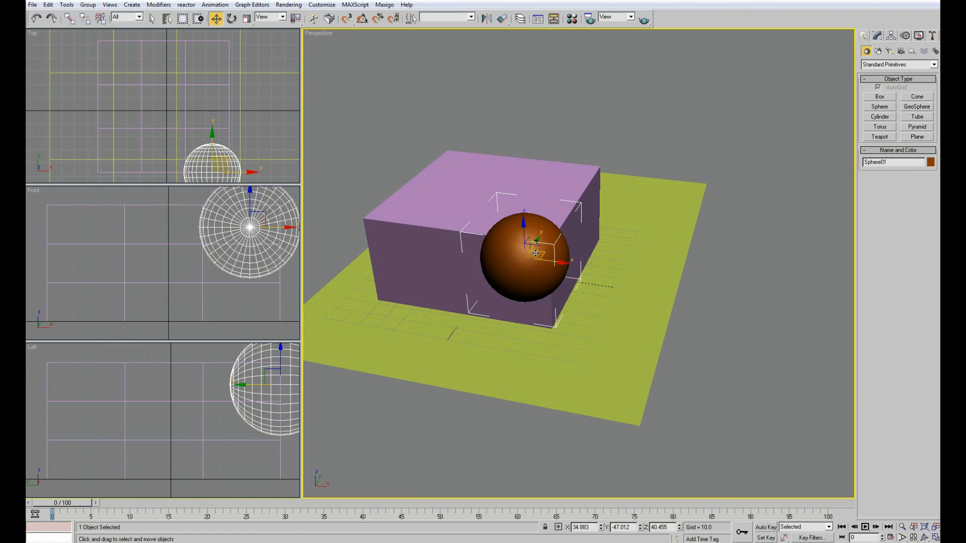
left_click_drag(536, 253, 567, 227)
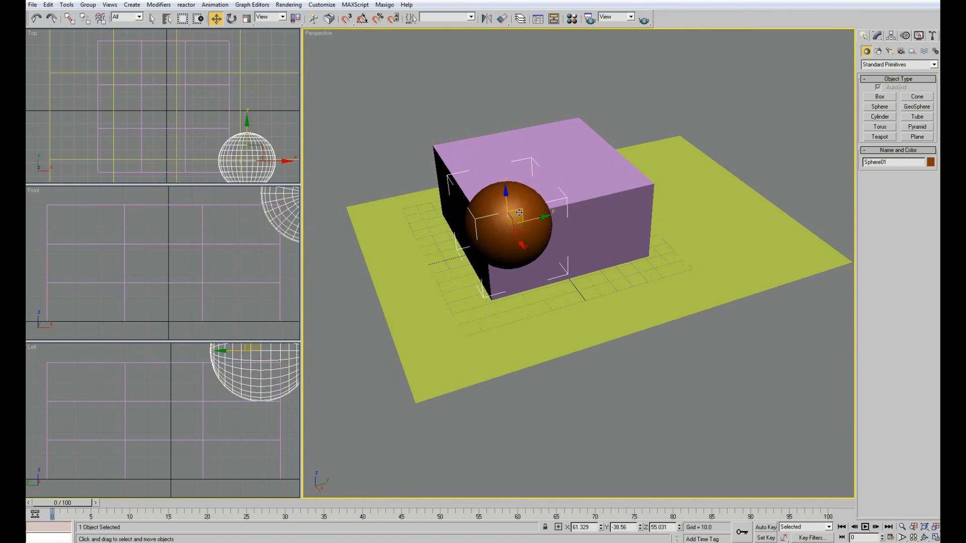
mouse_move(510, 212)
left_mouse_down()
mouse_move(521, 166)
mouse_move(509, 212)
left_mouse_up()
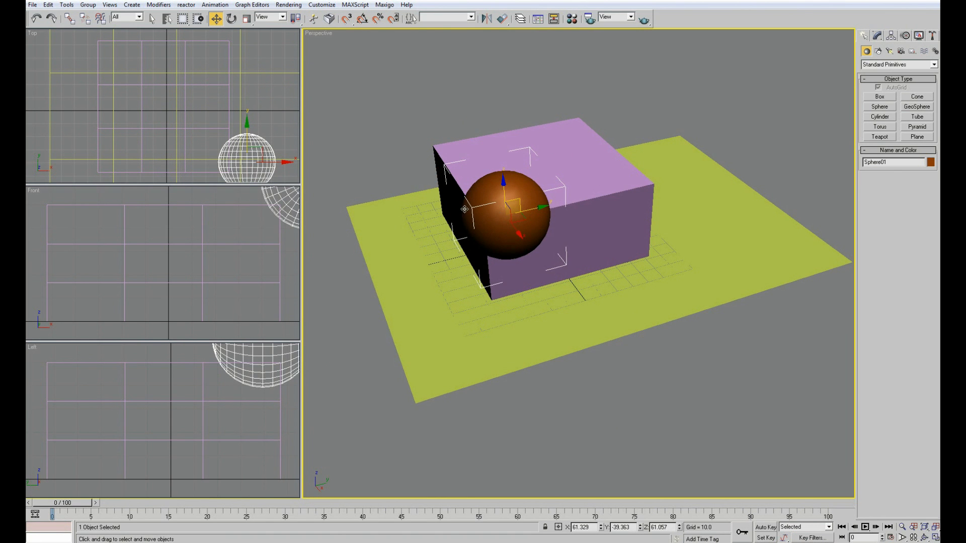
Try free rotations on the purple box, undo the large rotation, and leave the box tilted about 5.6 degrees around X
middle_click_drag(465, 209, 477, 204, "alt")
left_click(232, 19)
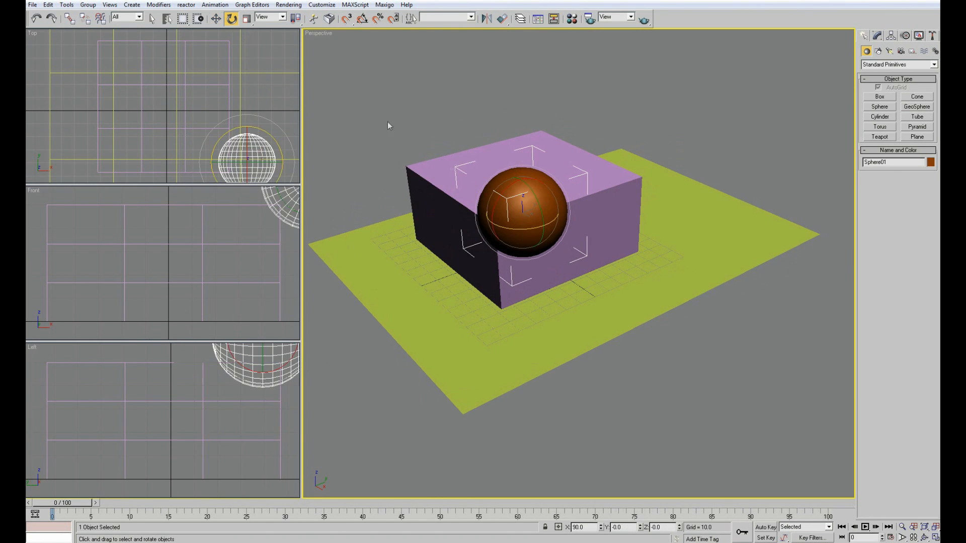
left_click(422, 192)
middle_click_drag(413, 190, 498, 185)
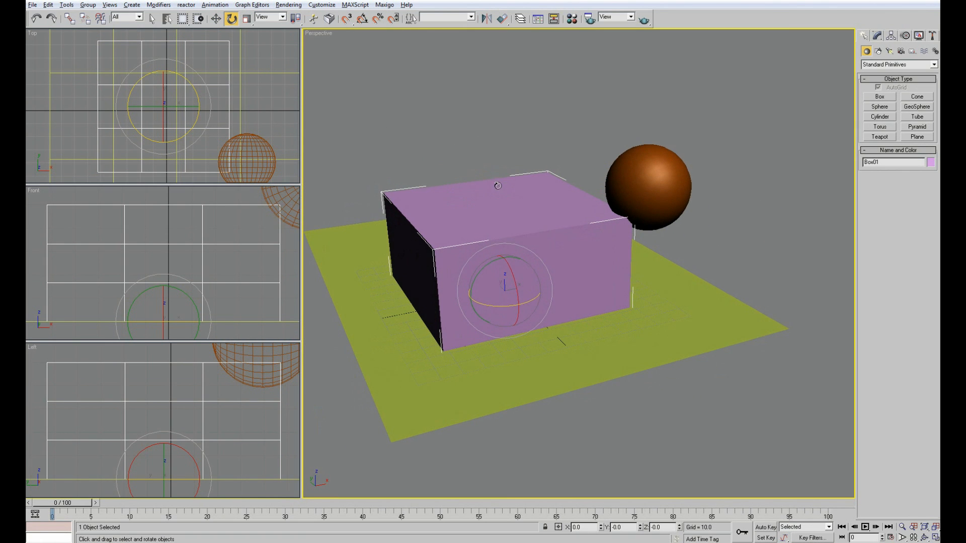
left_click_drag(512, 274, 453, 237)
right_click(523, 288)
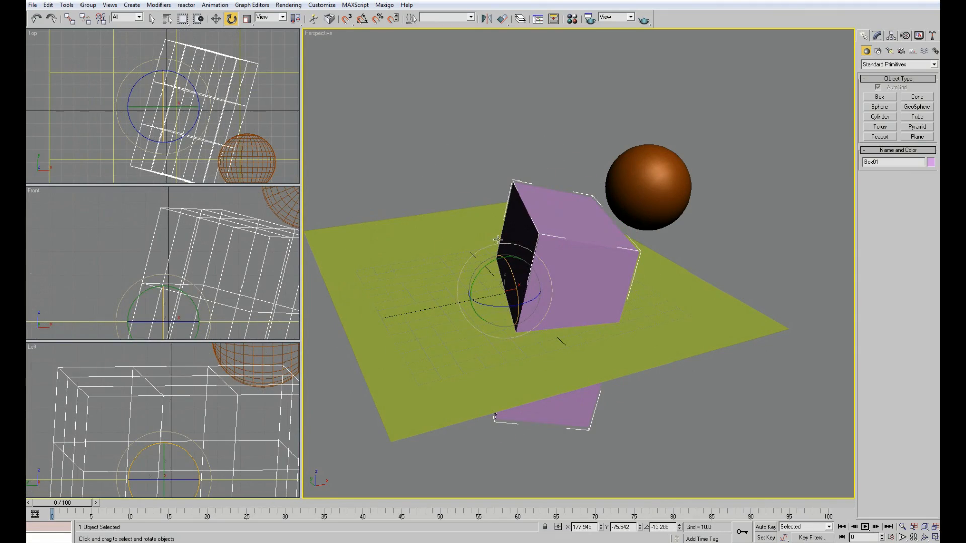
key("ctrl+z")
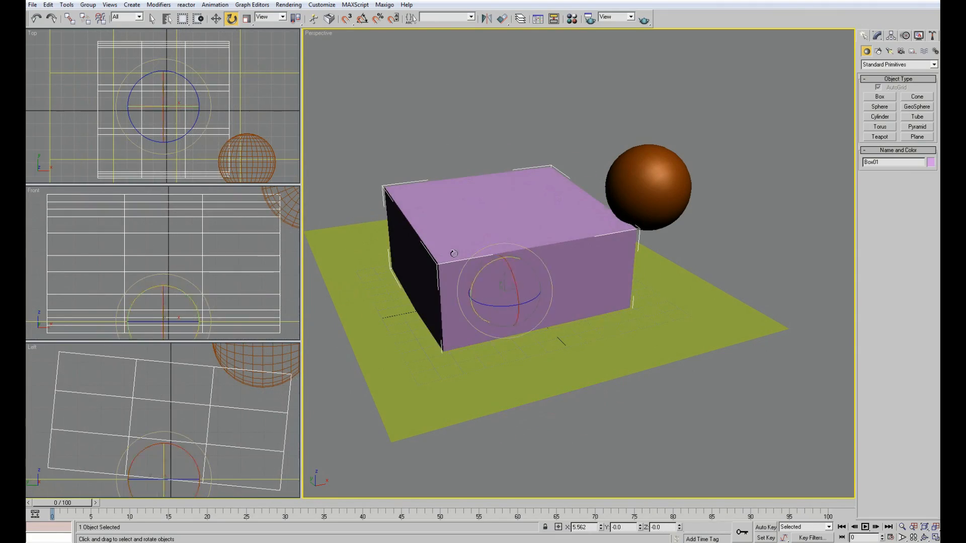
Scale the purple box non-uniformly to about 95% in X, 121% in Y and 90% in Z, and return to plain selection
left_click(247, 19)
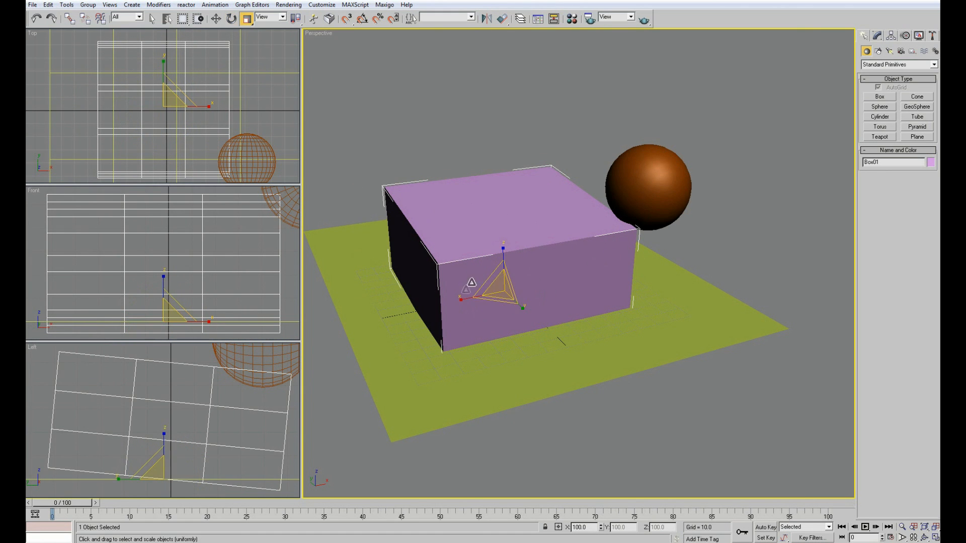
mouse_move(481, 296)
left_mouse_down()
mouse_move(449, 301)
mouse_move(480, 296)
left_mouse_up()
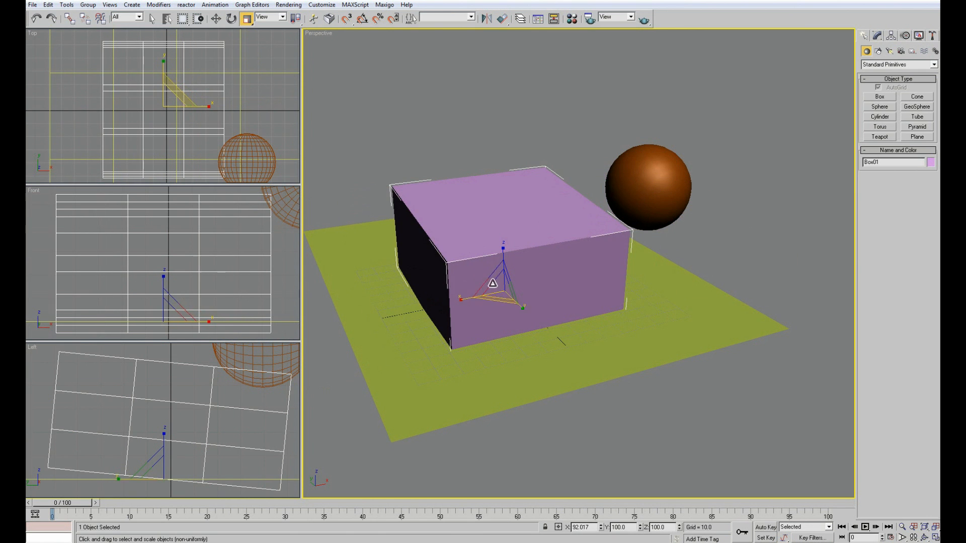
left_click_drag(503, 254, 470, 279)
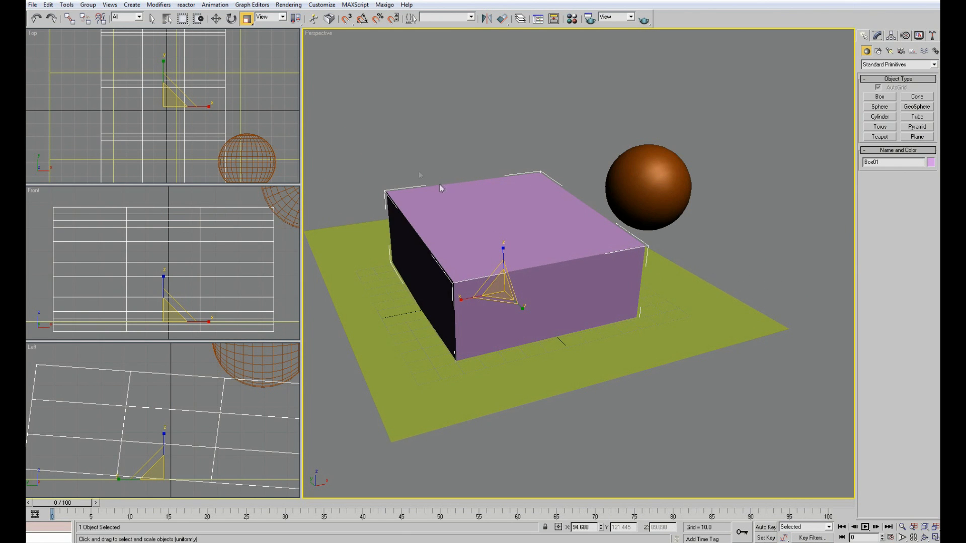
left_click(154, 18)
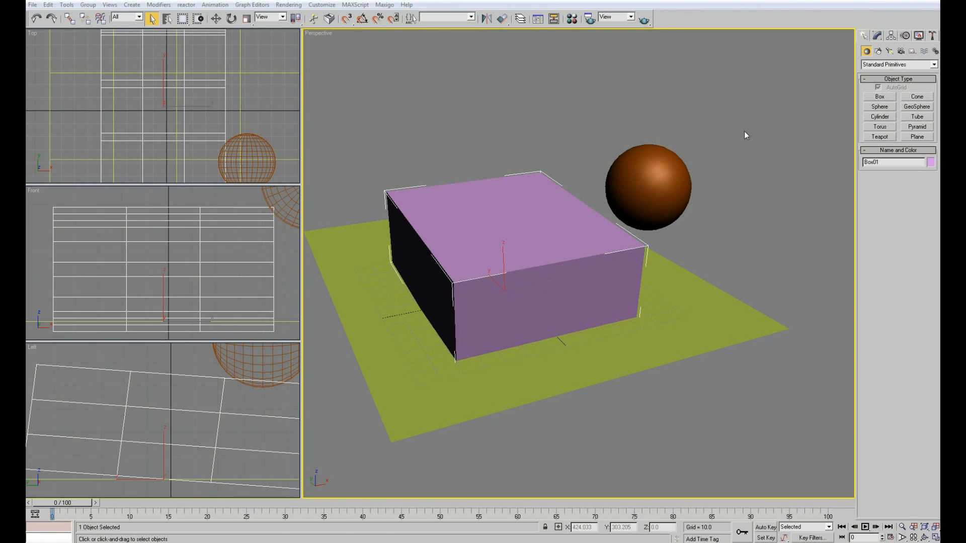
Open the Render Scene settings and place the dialog beside the purple box in the perspective view
left_click(288, 5)
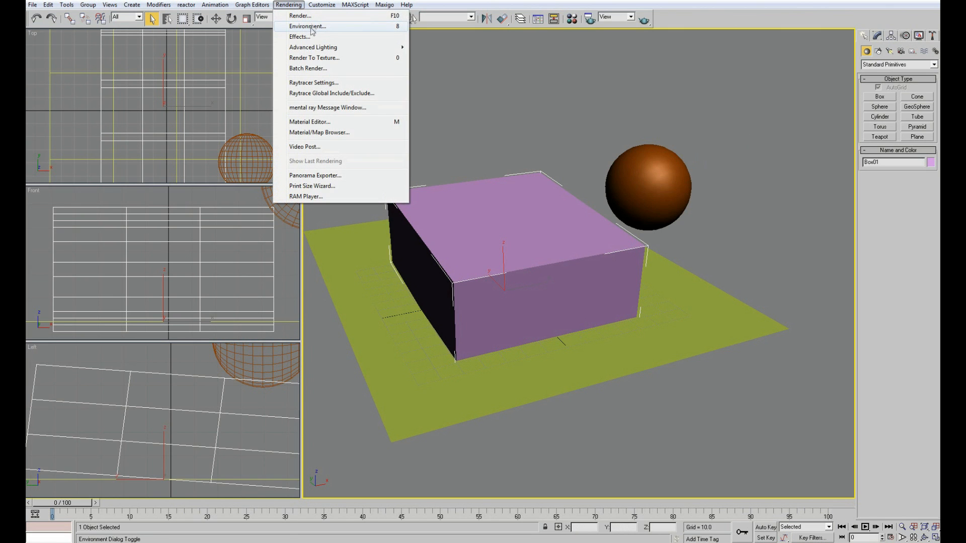
left_click(285, 17)
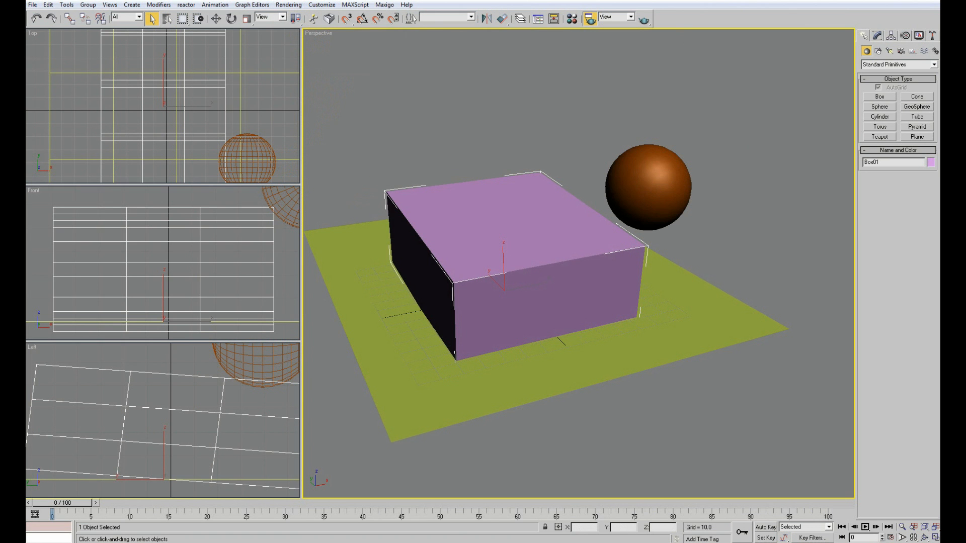
left_click_drag(626, 31, 736, 26)
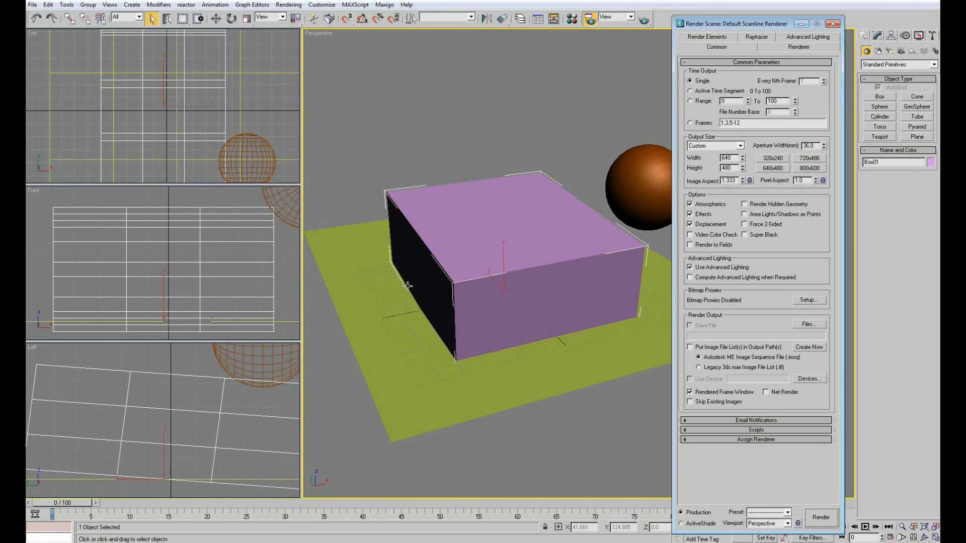
left_click_drag(74, 507, 53, 487)
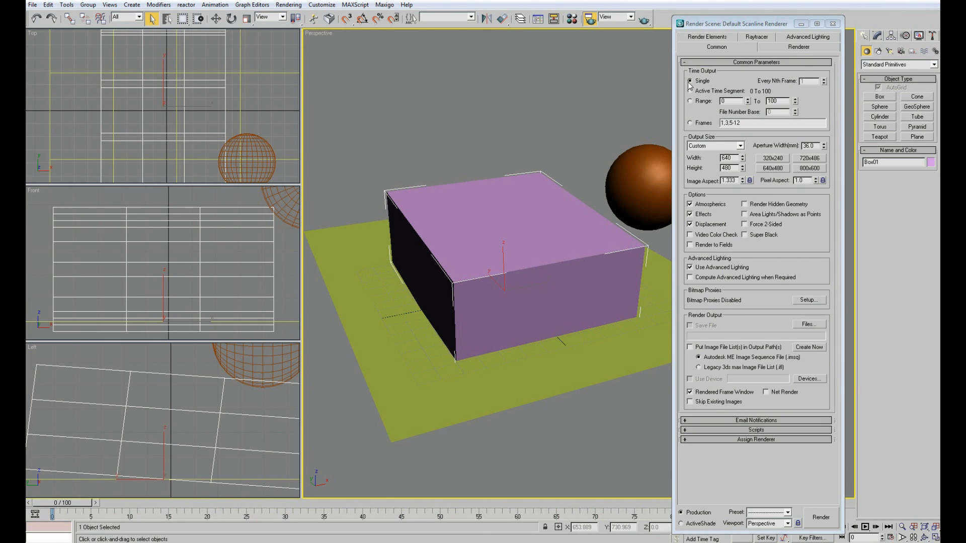
Examine the available output size presets for the render, keeping the Custom size
left_click(740, 146)
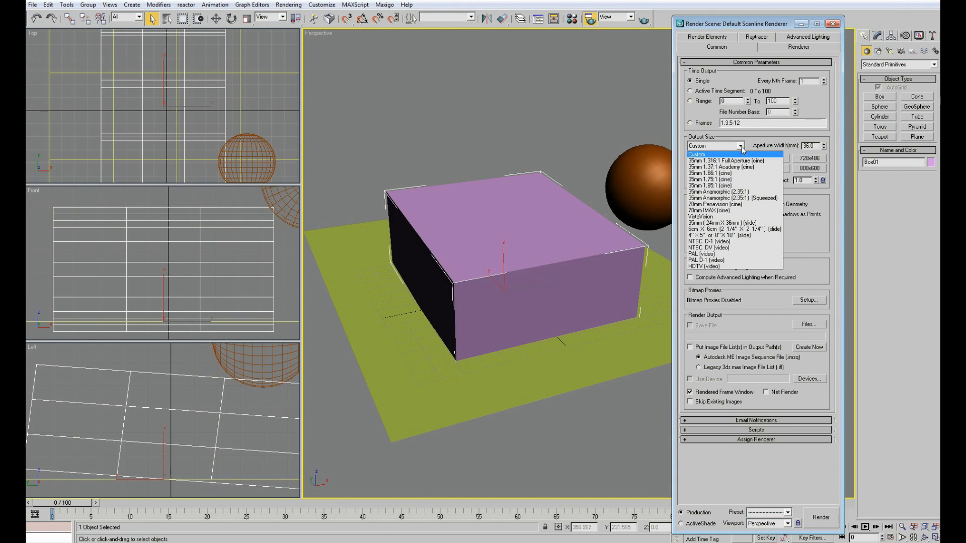
left_click(741, 143)
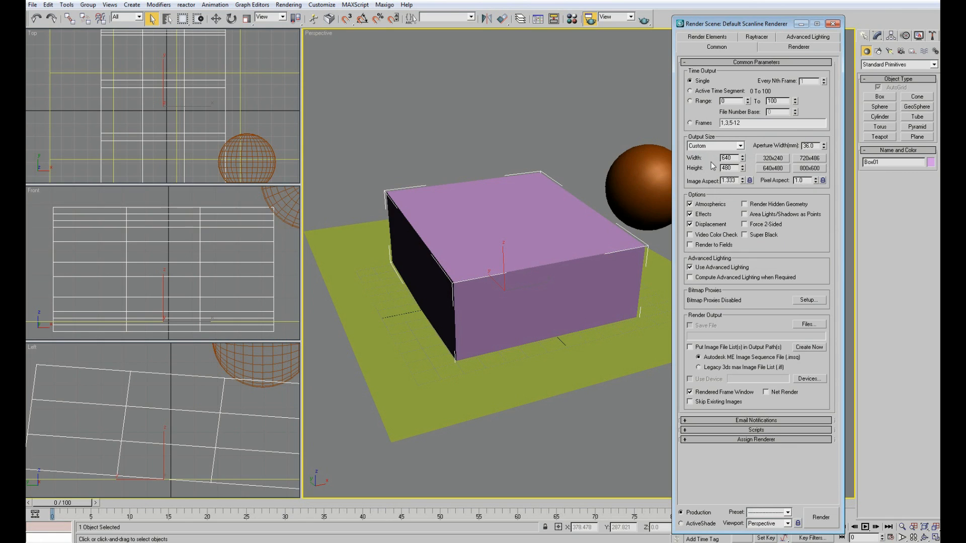
left_click(741, 147)
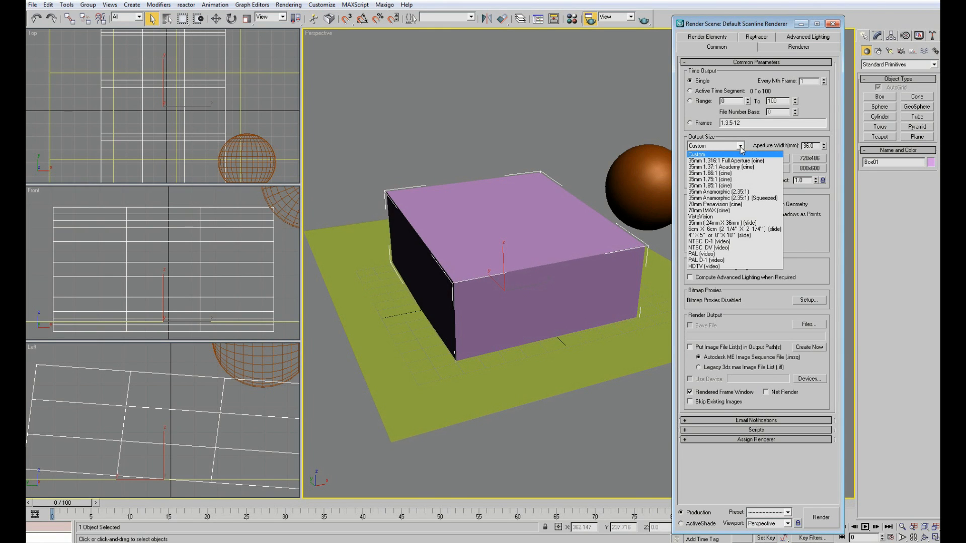
left_click(740, 147)
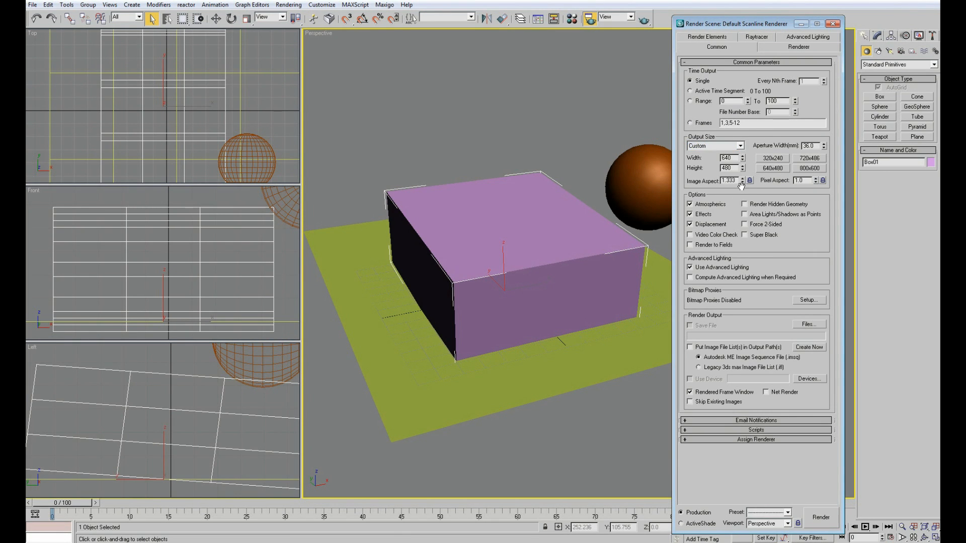
Specify poop.jpg in the renderoutput folder as the render output file, and turn Save File off
left_click(810, 324)
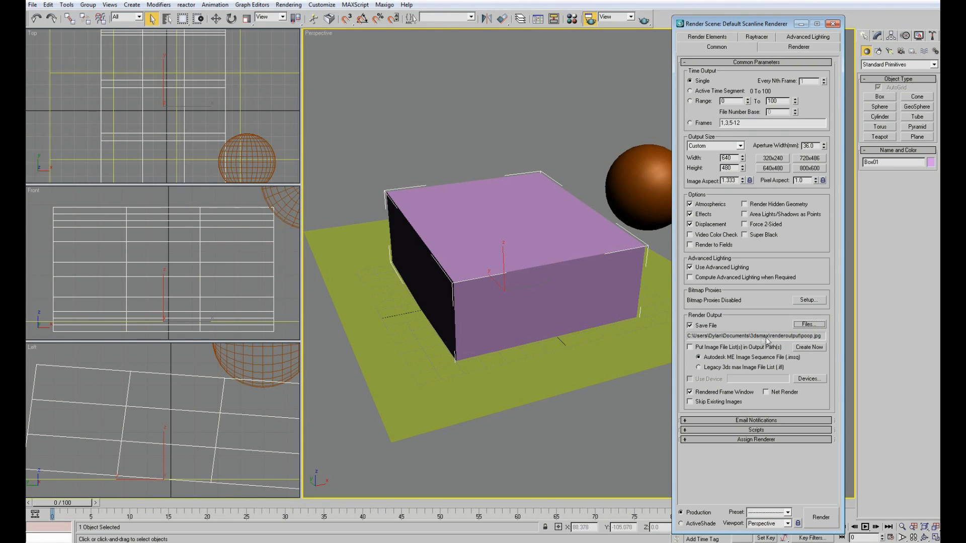
middle_click_drag(599, 334, 643, 333)
scroll(591, 310, "up", 5)
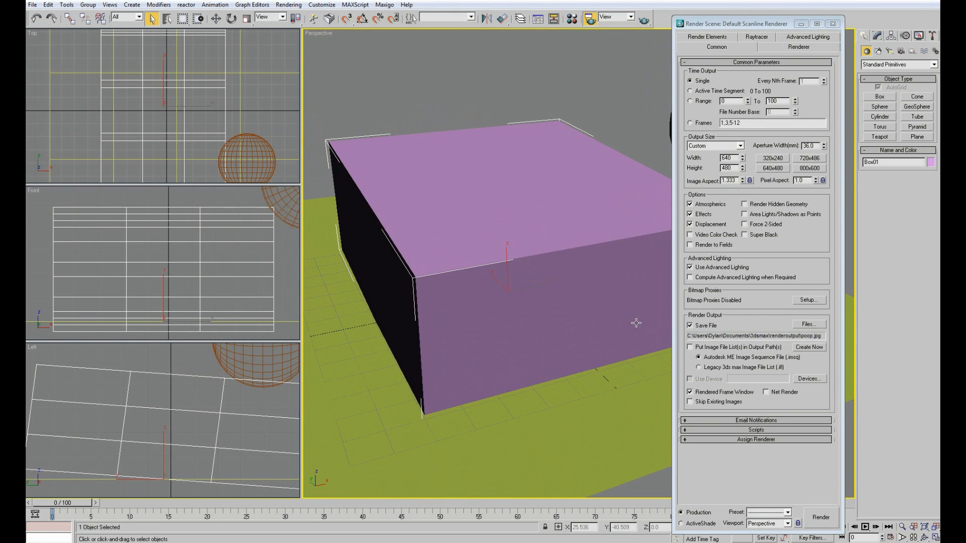
left_click(690, 325)
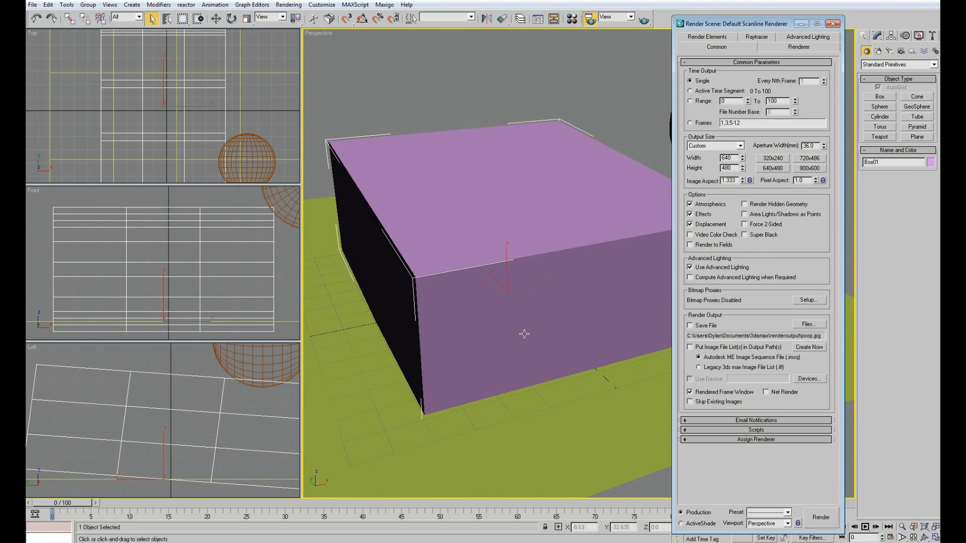
Check the production renderer choices under Assign Renderer without changing them, and render the perspective view with the Default Scanline Renderer
left_click(685, 440)
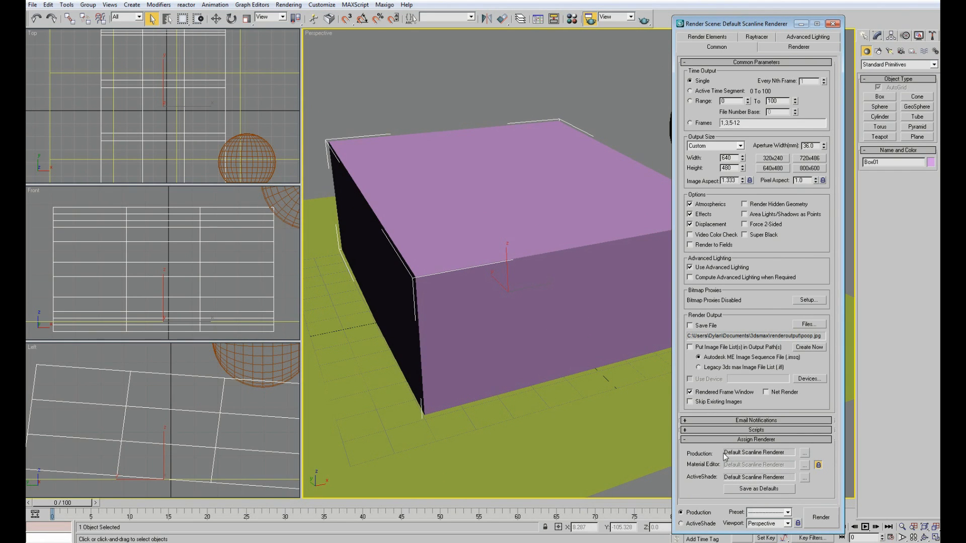
left_click(804, 453)
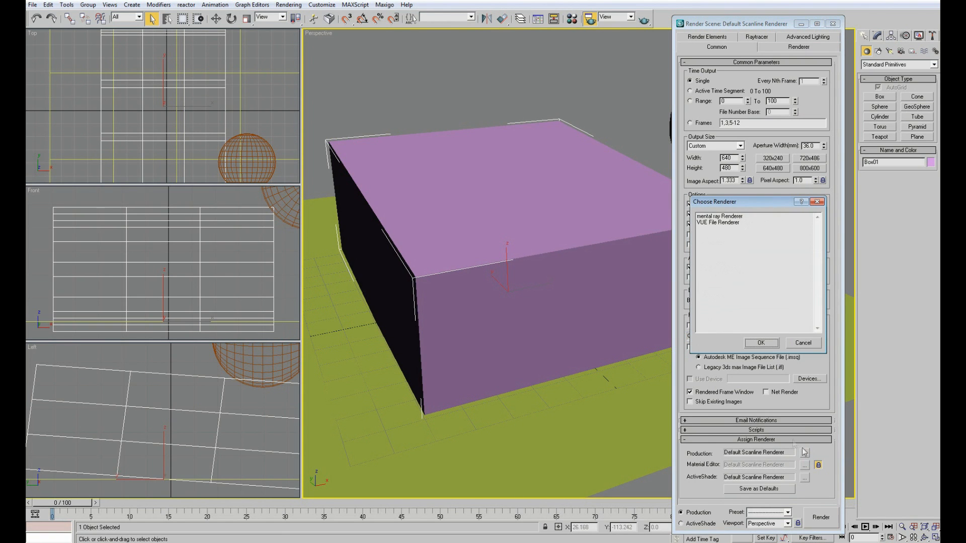
left_click(803, 343)
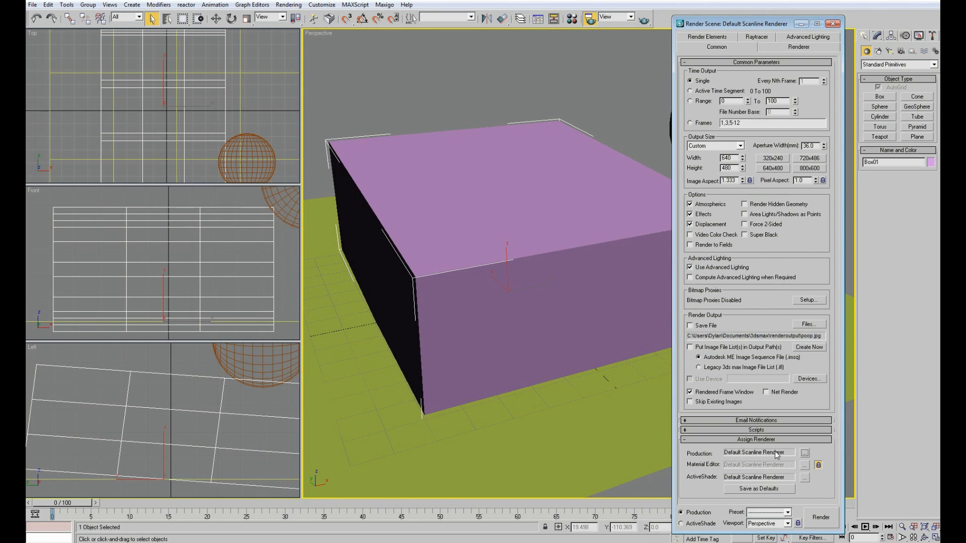
key("shift+q")
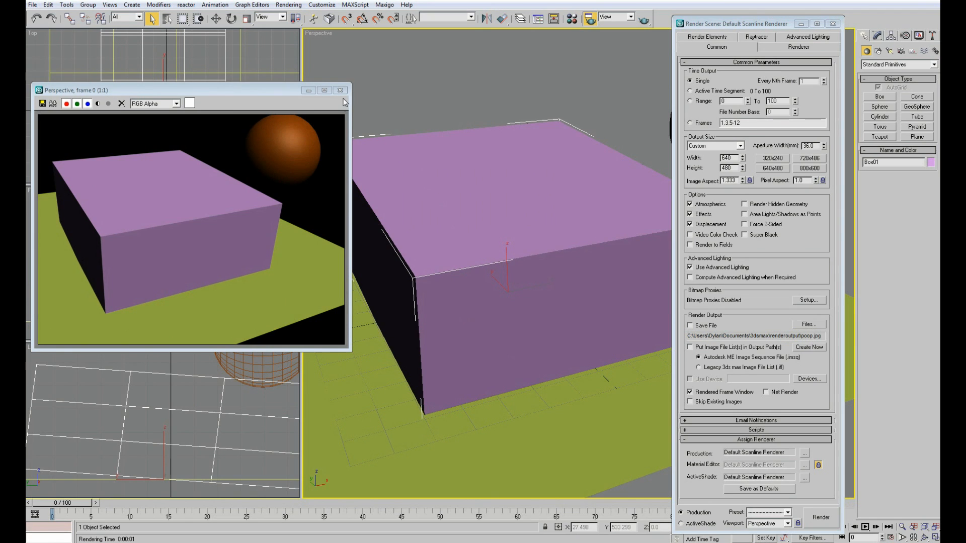
Assign mental ray Renderer as the production renderer and render the perspective view again, moving the rendered image window toward the middle
left_click(805, 453)
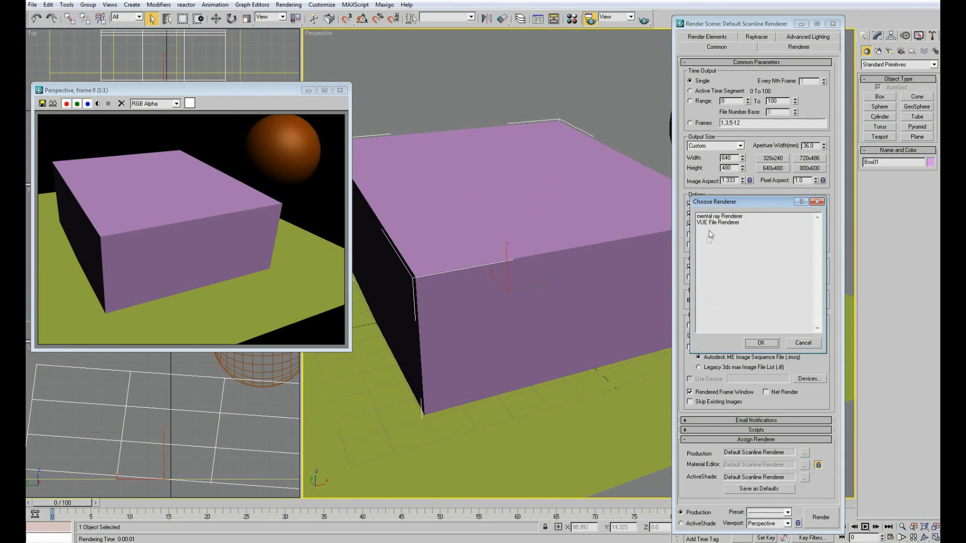
left_click(713, 217)
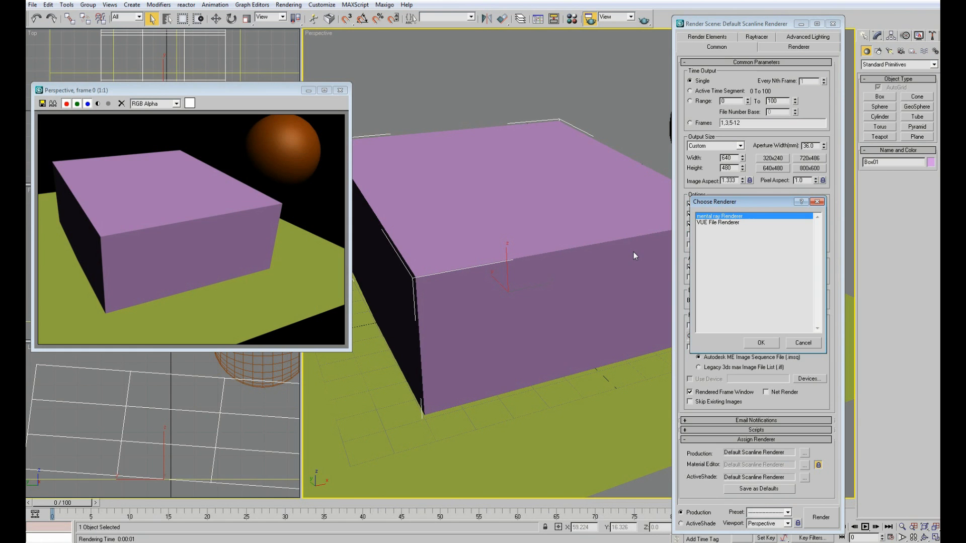
left_click(756, 341)
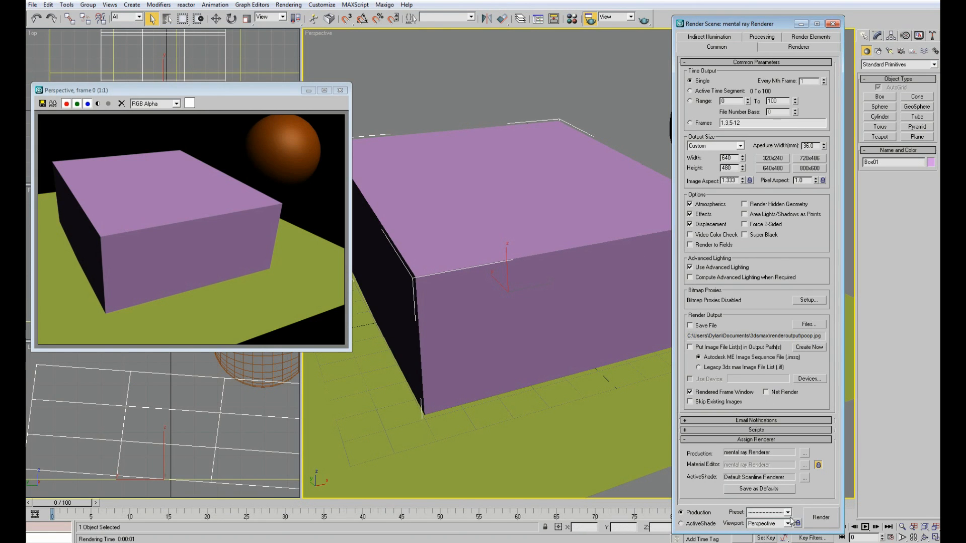
left_click(821, 519)
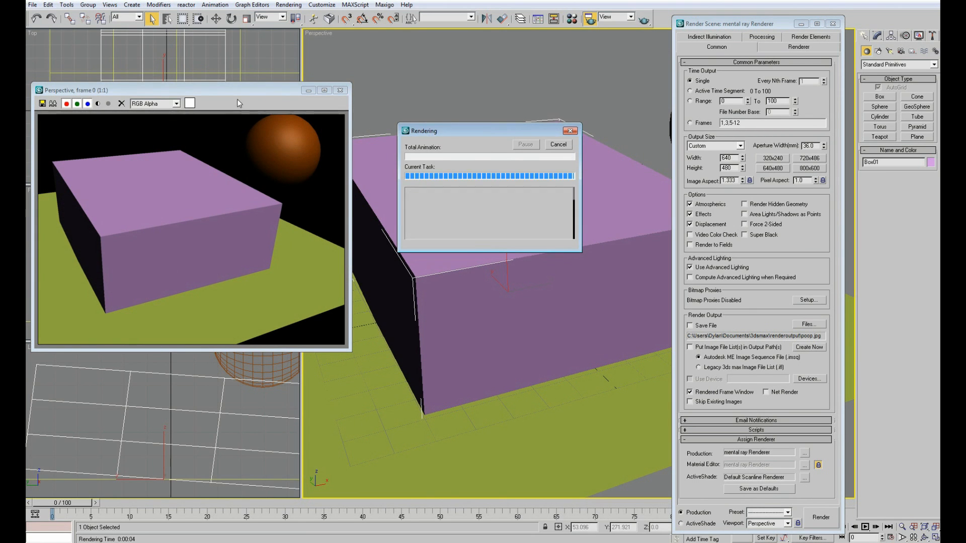
left_click_drag(224, 91, 396, 93)
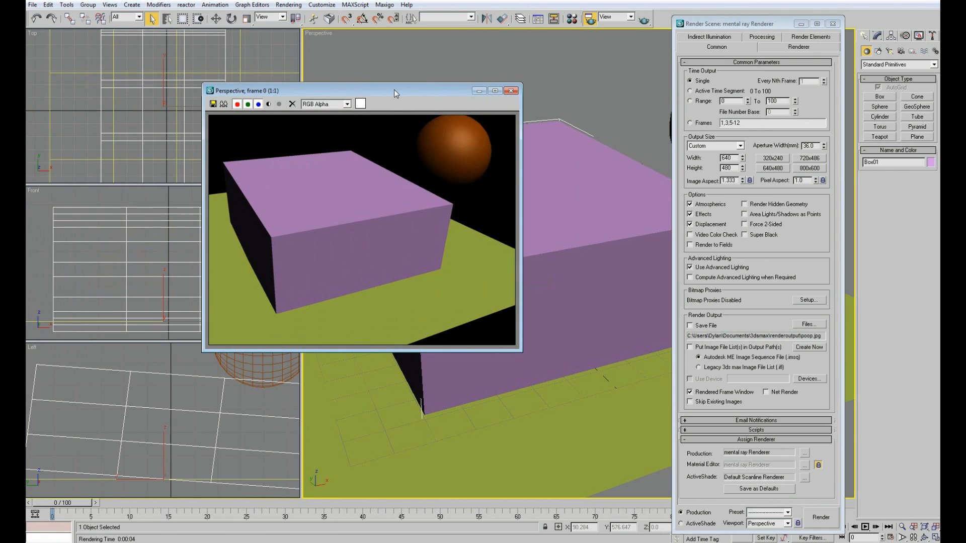